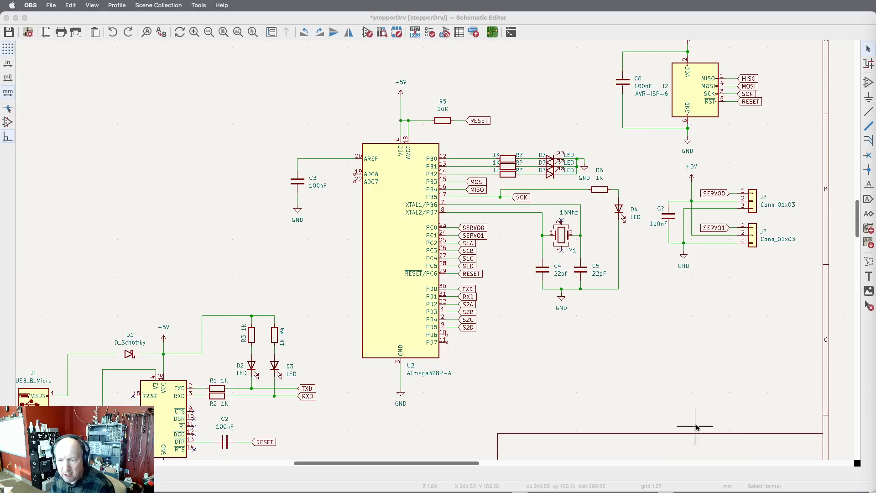
- Add a mirrored global input label S1A with its connection point facing right in the sheet's empty upper-left area
{"action": "scroll", "coordinate": [711, 403], "scroll_direction": "down", "scroll_amount": 3}
{"action": "scroll", "coordinate": [355, 216], "scroll_direction": "up", "scroll_amount": 2}
{"action": "scroll", "coordinate": [355, 215], "scroll_direction": "up", "scroll_amount": 2}
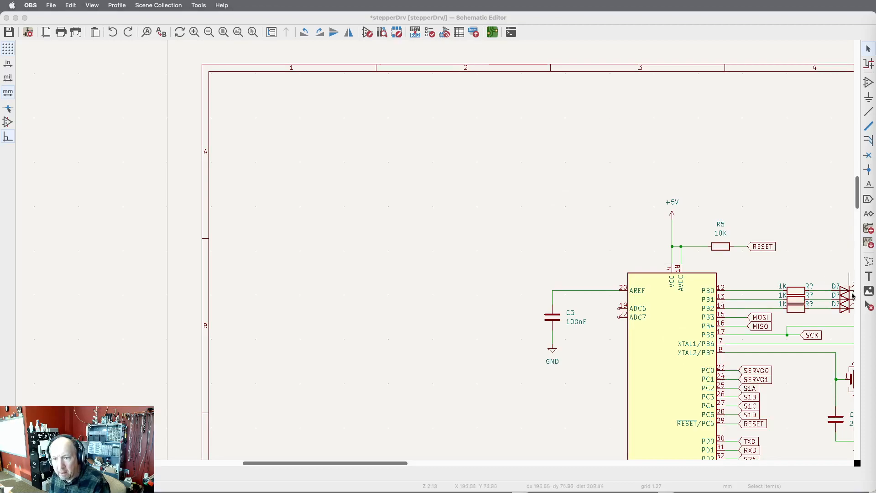
{"action": "left_click", "coordinate": [866, 200]}
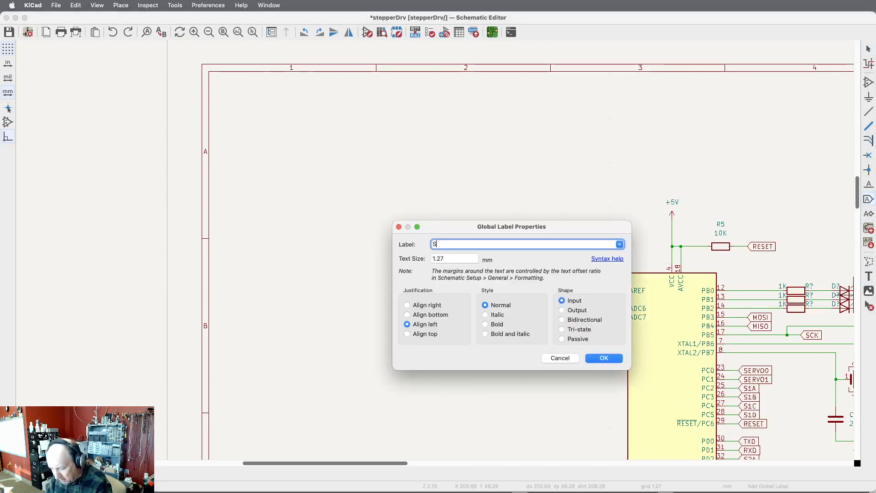
{"action": "key", "text": "Escape"}
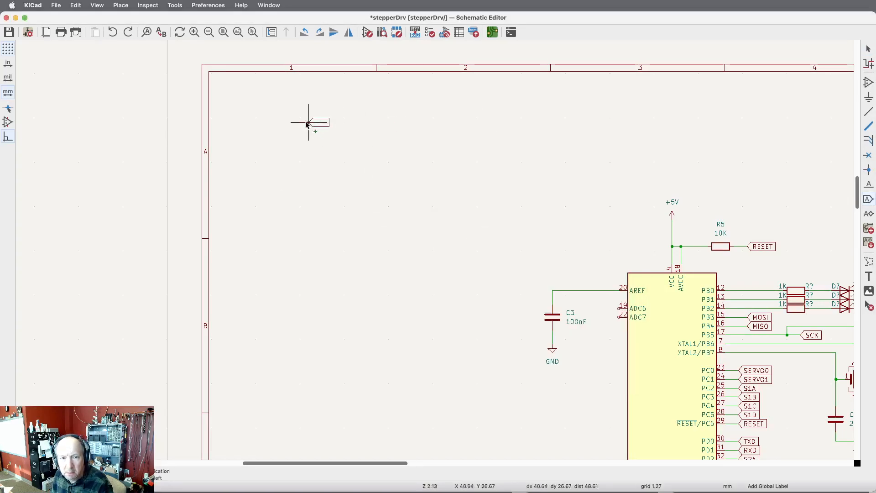
{"action": "key", "text": "x"}
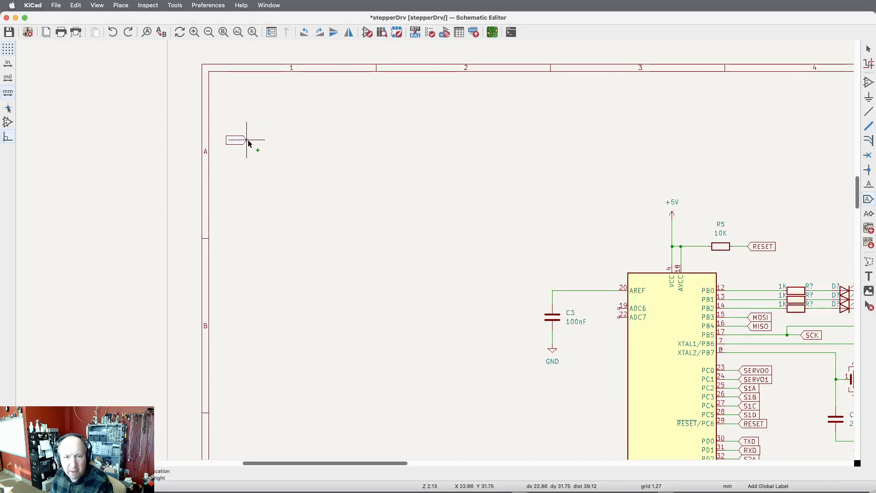
{"action": "left_click", "coordinate": [246, 141]}
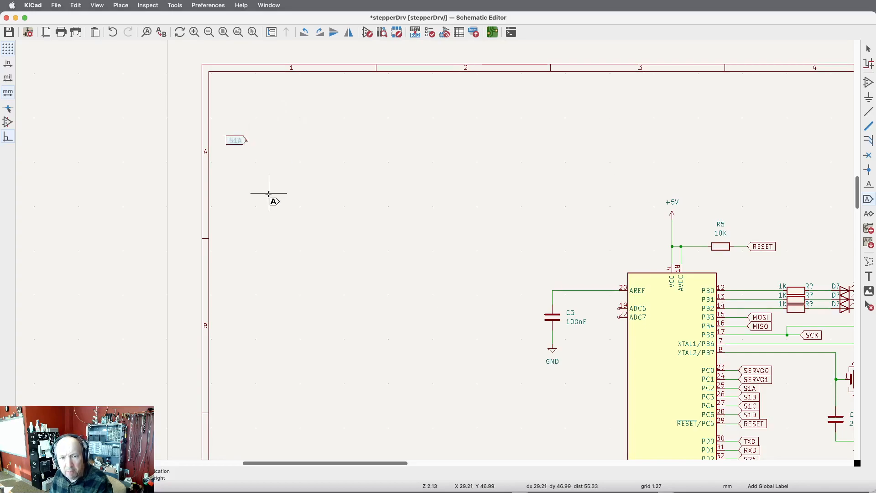
- Add a global input label S1B directly below S1A, facing the same way
{"action": "left_click", "coordinate": [274, 193]}
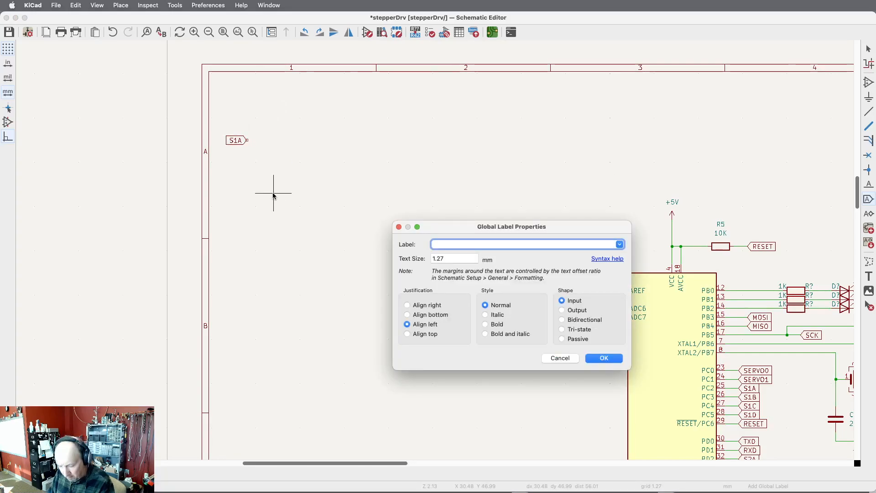
{"action": "type", "text": "S1B"}
{"action": "key", "text": "Return"}
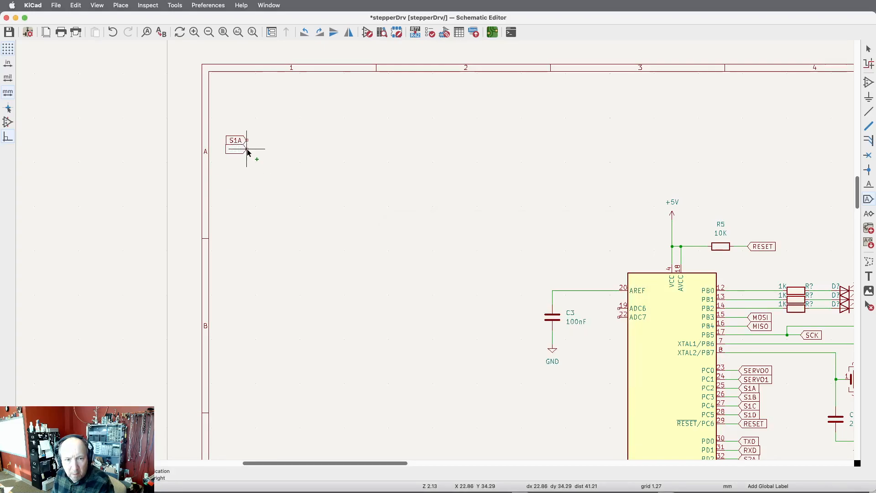
{"action": "left_click", "coordinate": [247, 149]}
{"action": "scroll", "coordinate": [231, 139], "scroll_direction": "up", "scroll_amount": 8}
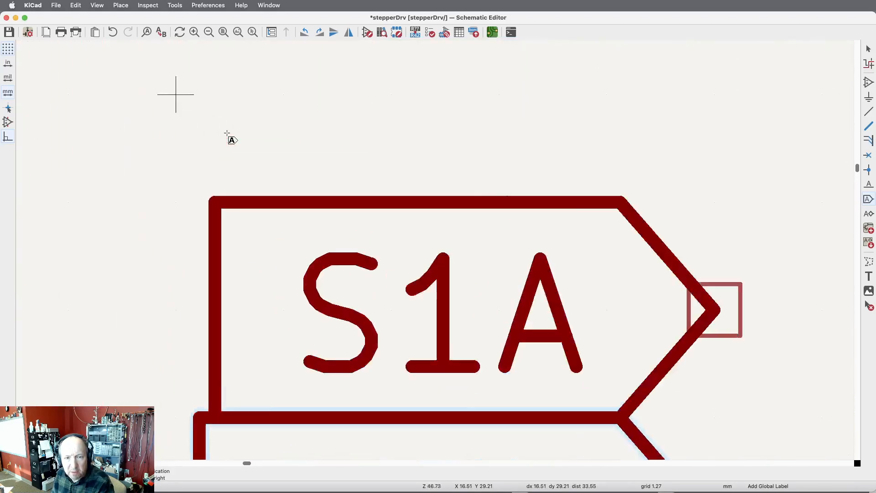
{"action": "scroll", "coordinate": [227, 133], "scroll_direction": "down", "scroll_amount": 3}
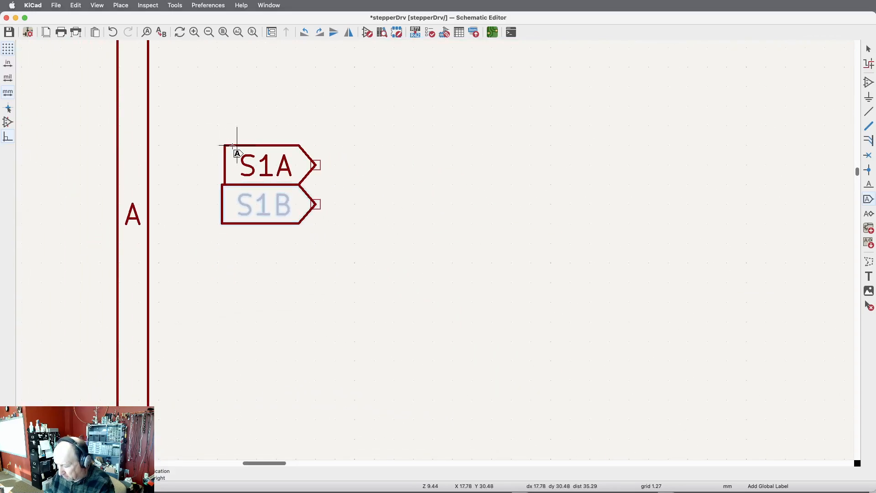
- Add a global input label S1C, mirror it to face right, and place it directly below S1B
{"action": "left_click", "coordinate": [233, 147]}
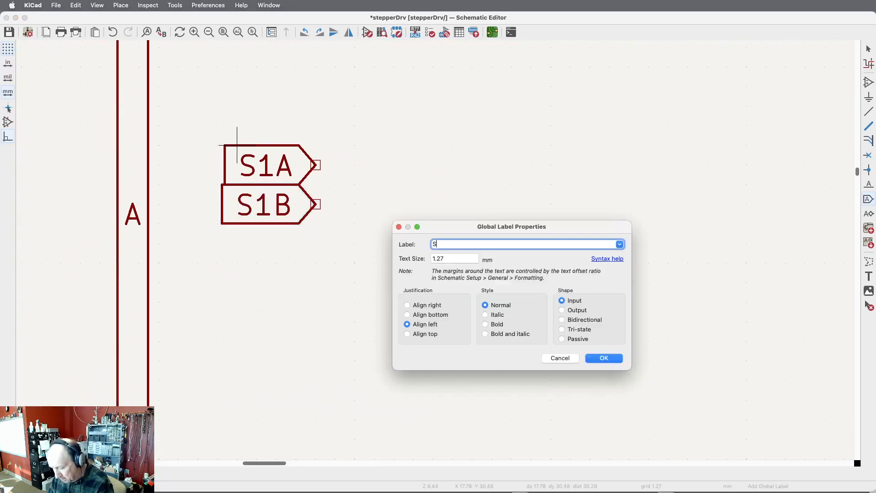
{"action": "key", "text": "Return"}
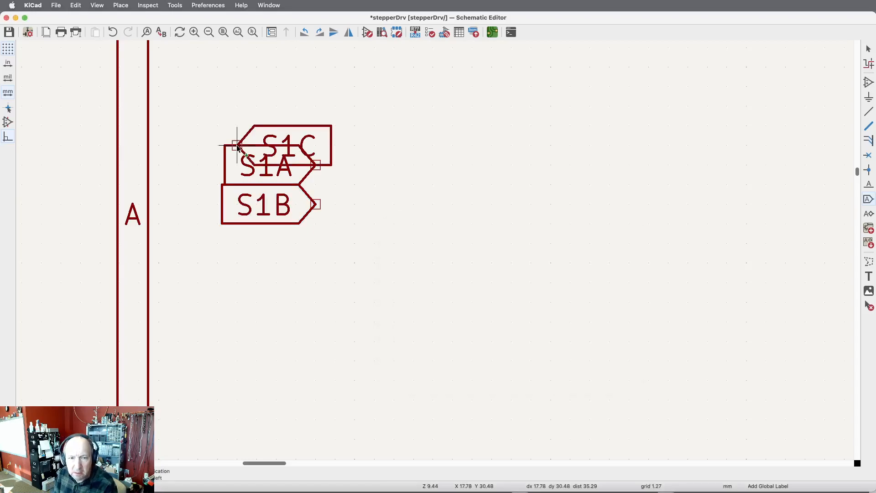
{"action": "key", "text": "x"}
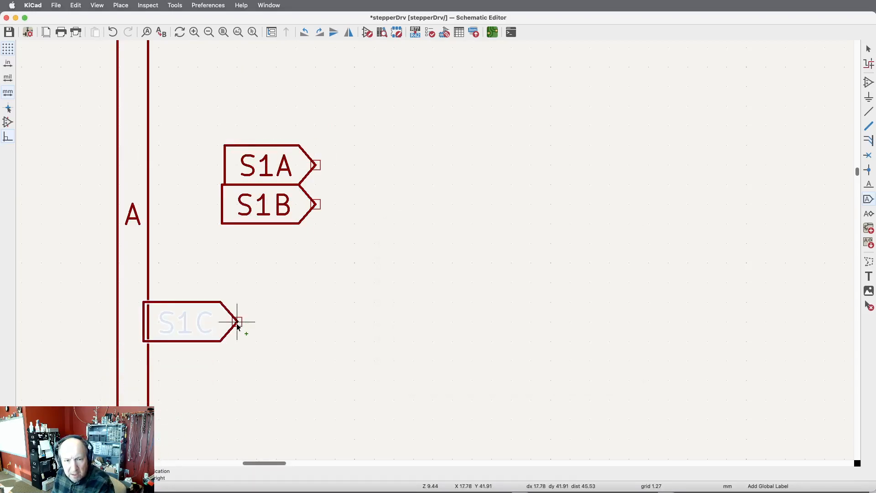
{"action": "left_click", "coordinate": [316, 244]}
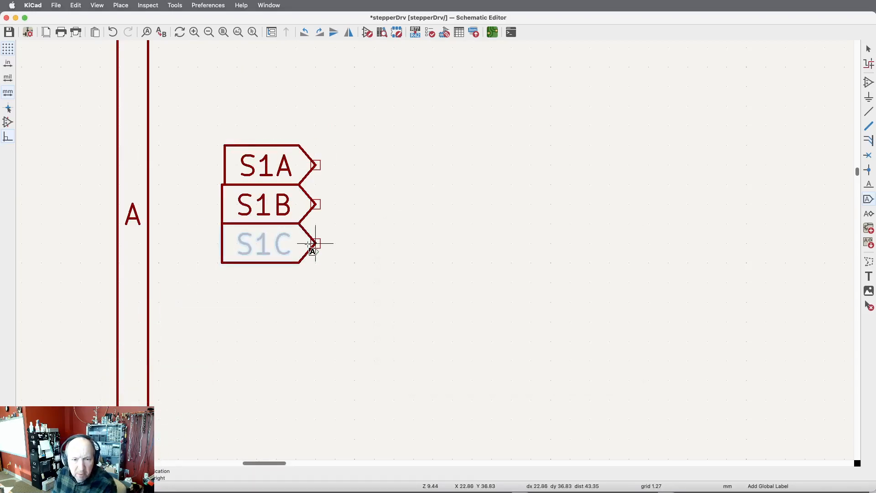
- Add a global input label S1D, rotate it to face right, and place it directly below S1C
{"action": "left_click", "coordinate": [362, 269]}
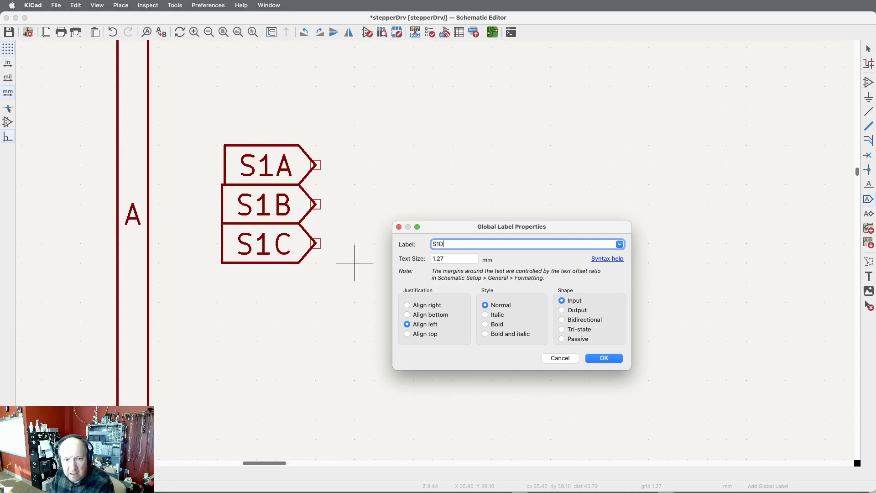
{"action": "key", "text": "Return"}
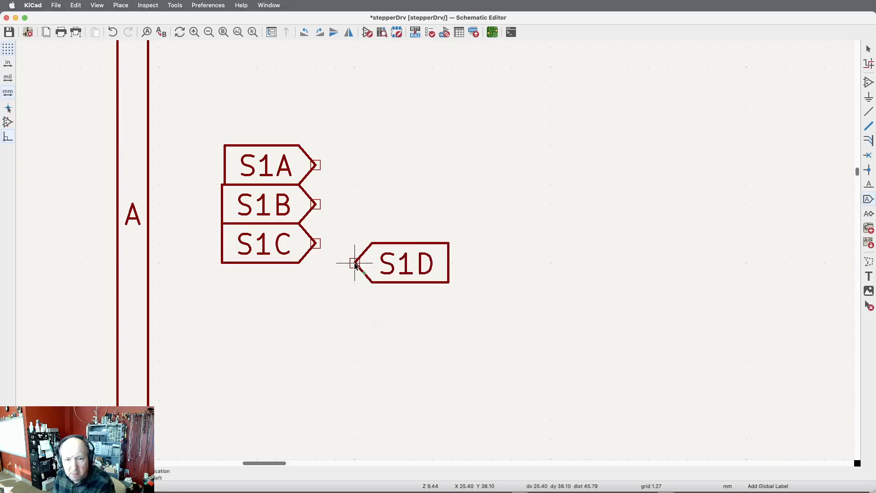
{"action": "key", "text": "r"}
{"action": "key", "text": "r"}
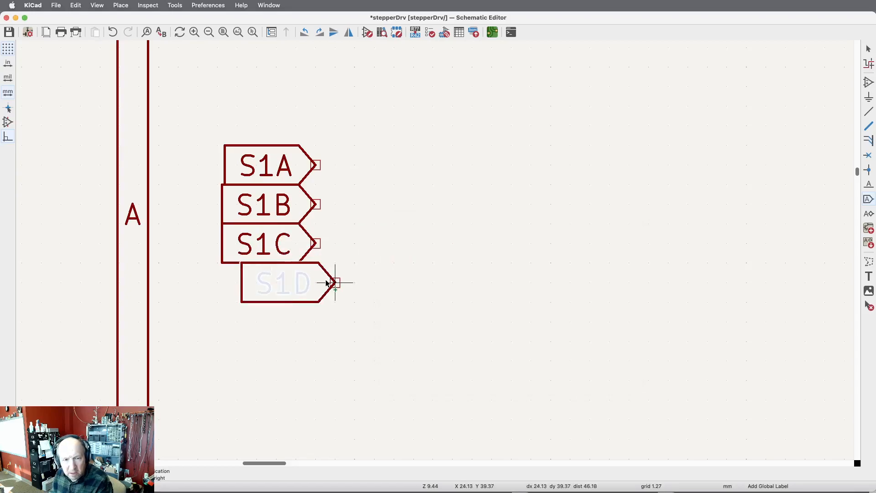
{"action": "left_click", "coordinate": [309, 282]}
{"action": "key", "text": "Escape"}
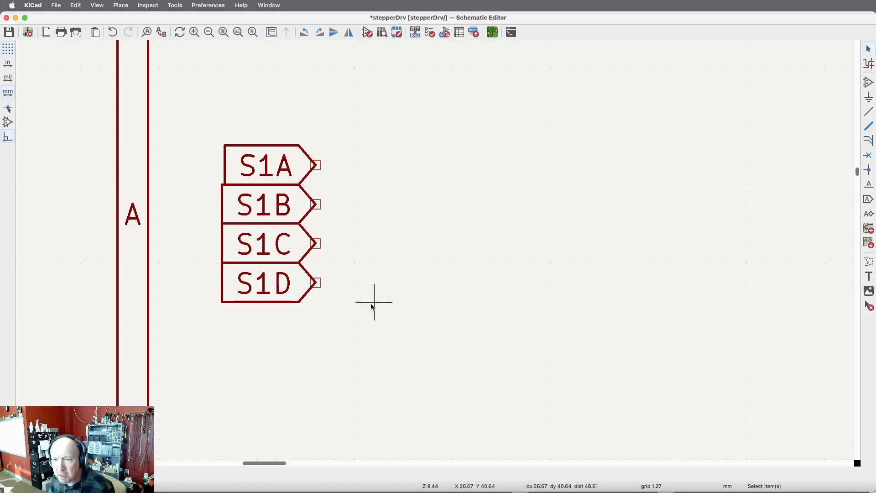
- Find the ULN2003A Darlington array symbol and place it right of the labels, with pins I1 to I4 level with S1A to S1D
{"action": "left_click", "coordinate": [869, 82]}
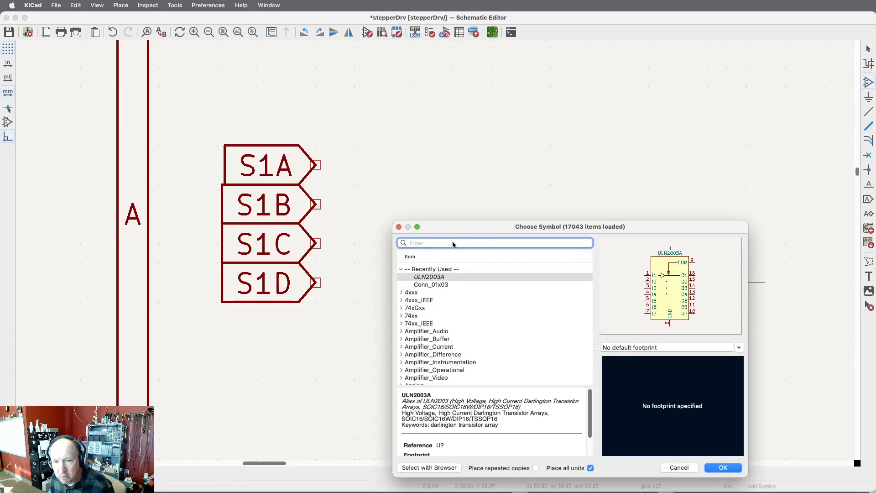
{"action": "type", "text": "ULN"}
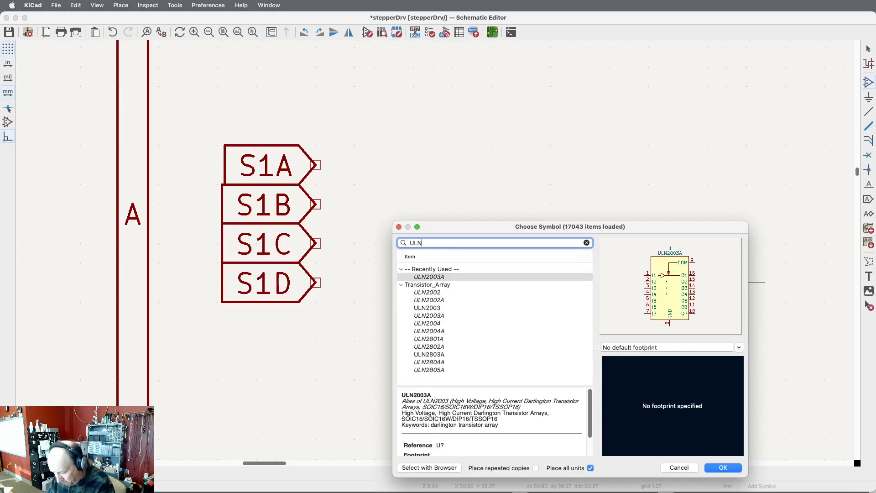
{"action": "type", "text": "2003"}
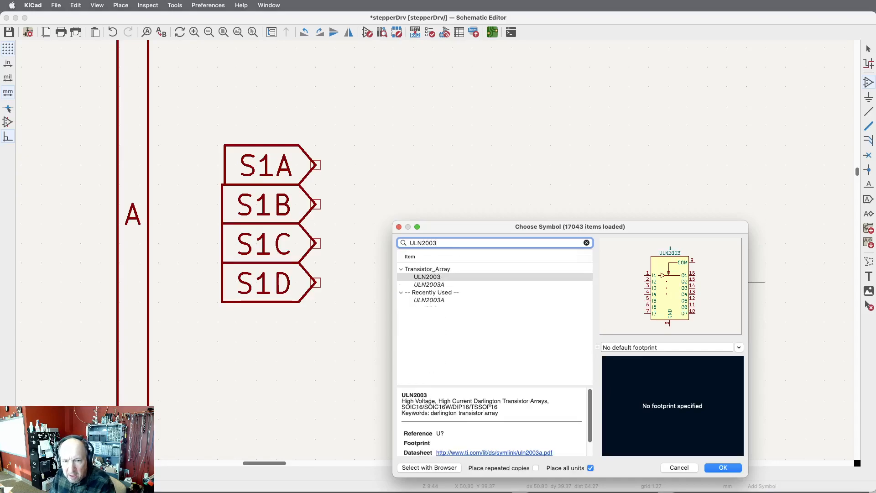
{"action": "left_click", "coordinate": [435, 285]}
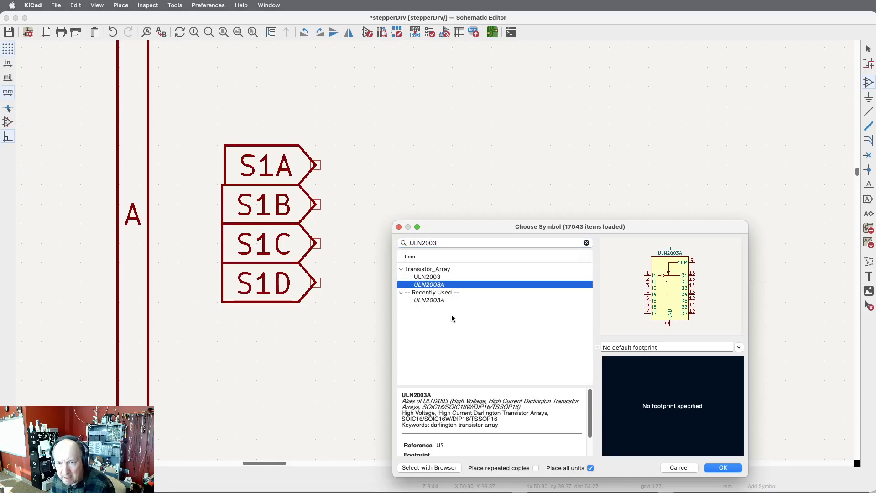
{"action": "left_click", "coordinate": [724, 468]}
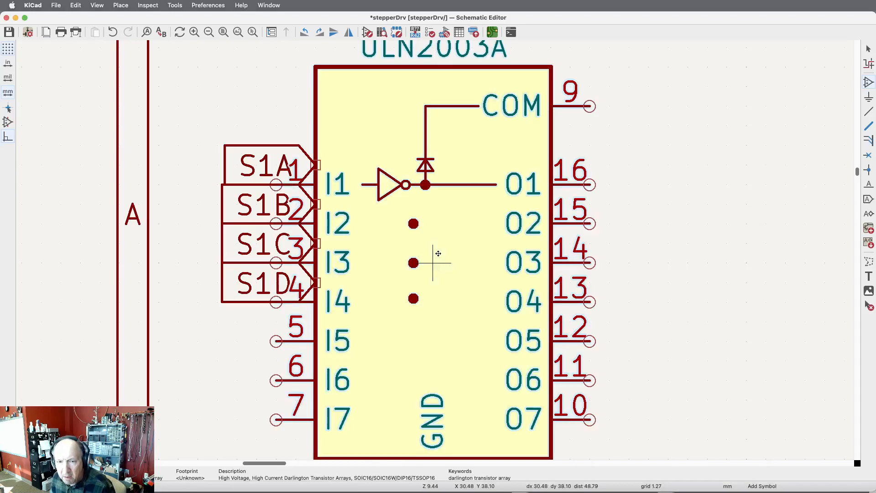
{"action": "scroll", "coordinate": [598, 241], "scroll_direction": "down", "scroll_amount": 4}
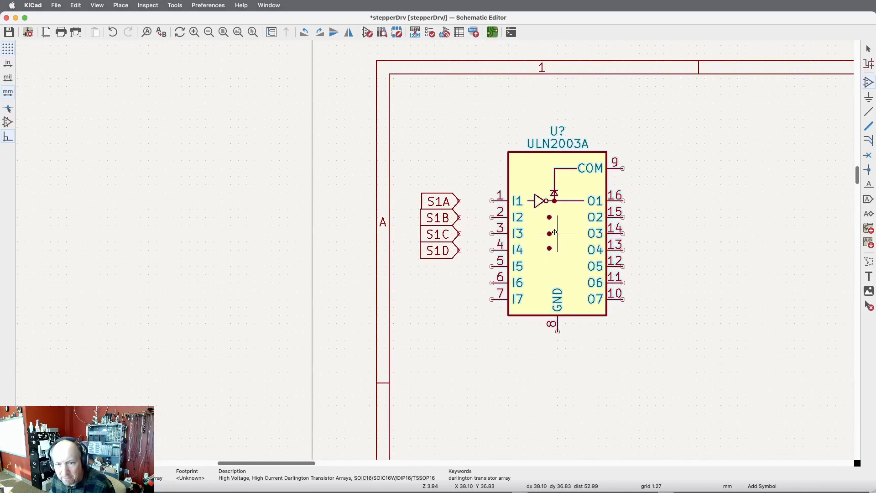
{"action": "left_click", "coordinate": [555, 233]}
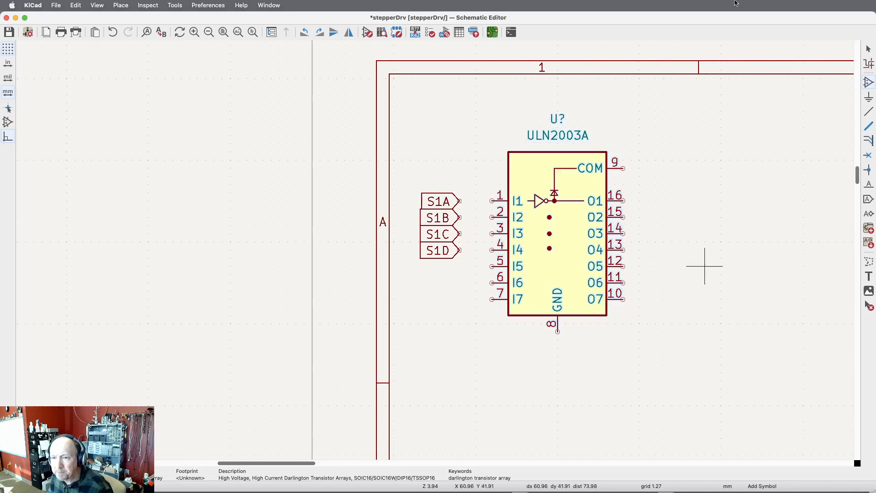
- Wire labels S1A, S1B, S1C and S1D straight across to ULN2003A inputs I1, I2, I3 and I4
{"action": "left_click", "coordinate": [870, 114]}
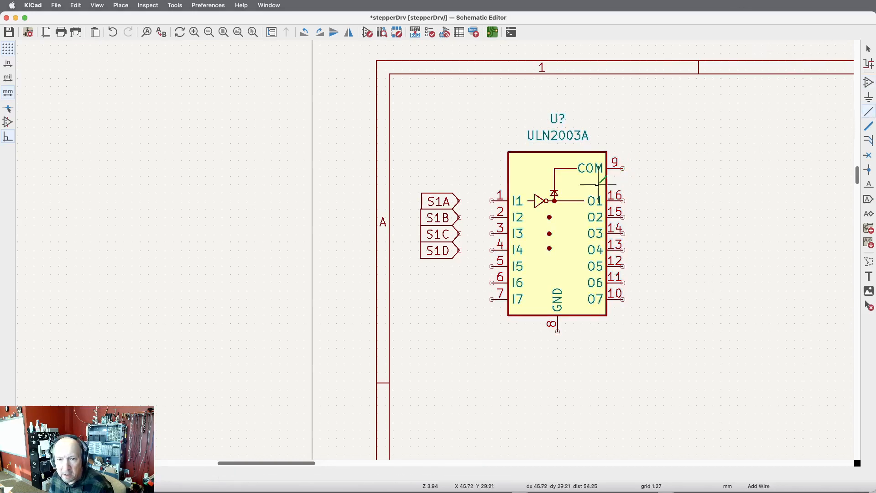
{"action": "left_click", "coordinate": [492, 201]}
{"action": "left_click", "coordinate": [460, 201]}
{"action": "left_click", "coordinate": [460, 217]}
{"action": "left_click", "coordinate": [492, 217]}
{"action": "left_click", "coordinate": [492, 234]}
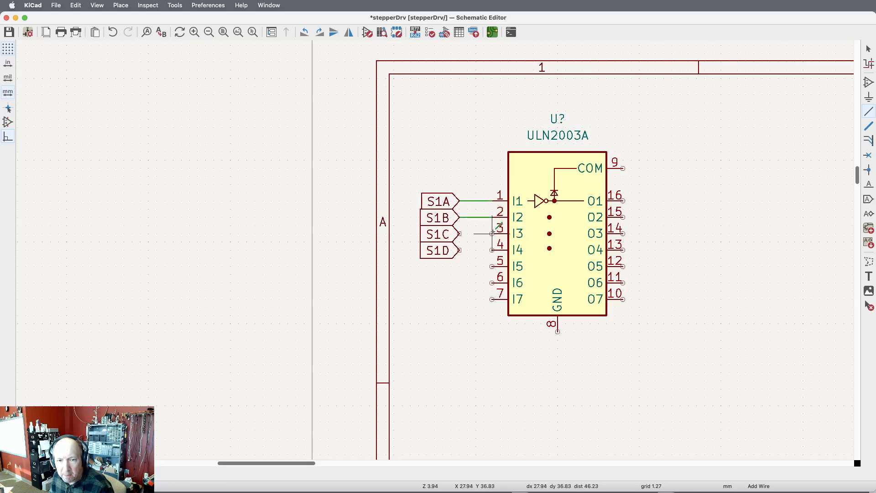
{"action": "left_click", "coordinate": [460, 234]}
{"action": "left_click", "coordinate": [459, 250]}
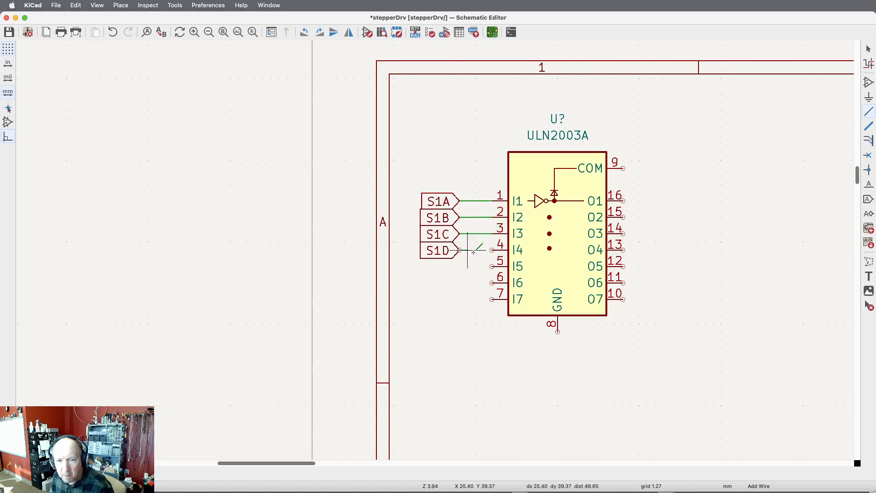
{"action": "left_click", "coordinate": [492, 250]}
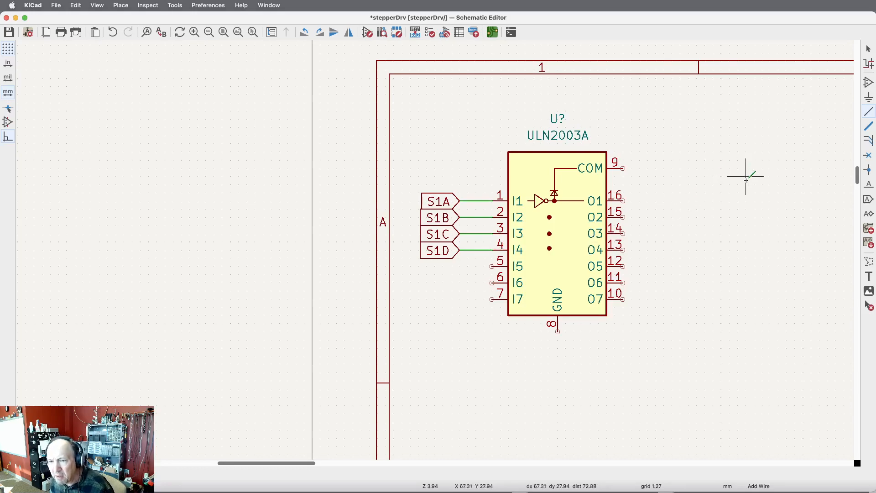
- Place no-connect flags for the unused ULN2003A inputs I5, I6 and I7 and outputs O5, O6 and O7
{"action": "left_click", "coordinate": [869, 156]}
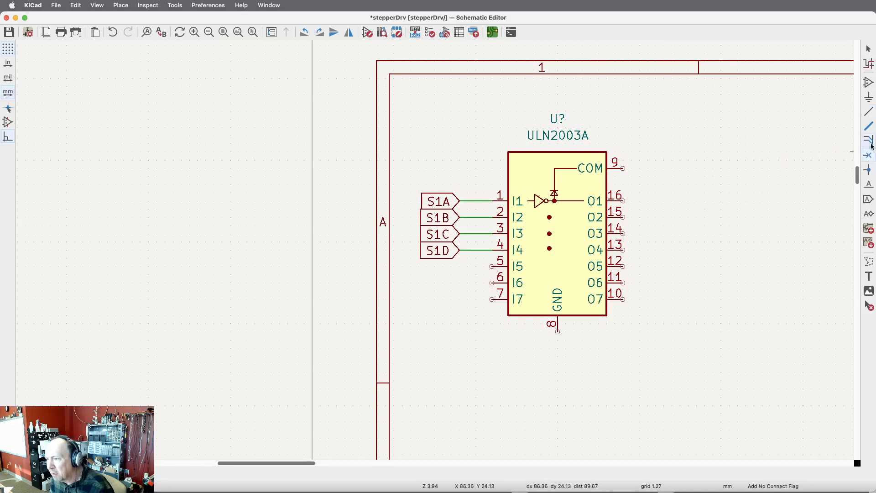
{"action": "left_click", "coordinate": [492, 266]}
{"action": "left_click", "coordinate": [492, 283]}
{"action": "left_click", "coordinate": [492, 291]}
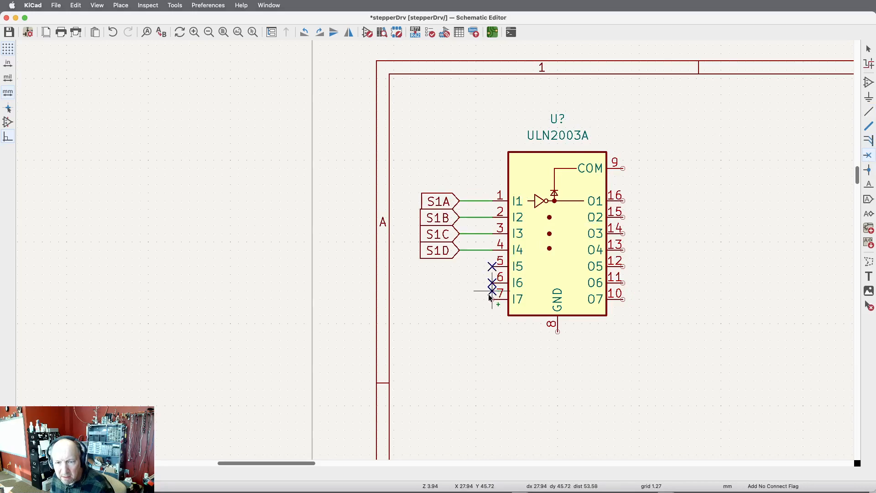
{"action": "left_click", "coordinate": [623, 266]}
{"action": "left_click", "coordinate": [623, 282]}
{"action": "left_click", "coordinate": [623, 299]}
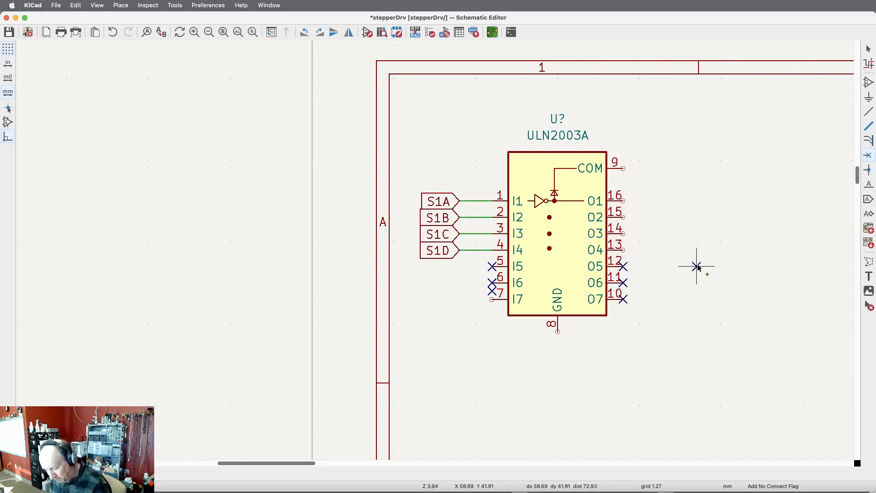
{"action": "key", "text": "Escape"}
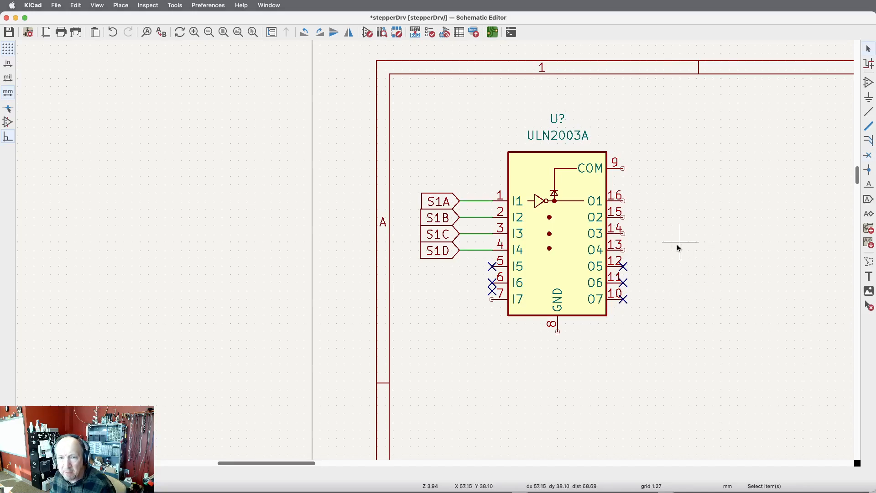
- Duplicate the +5V power symbol above the microcontroller and place the copy just above and right of the ULN2003A's COM pin
{"action": "scroll", "coordinate": [505, 163], "scroll_direction": "down", "scroll_amount": 5}
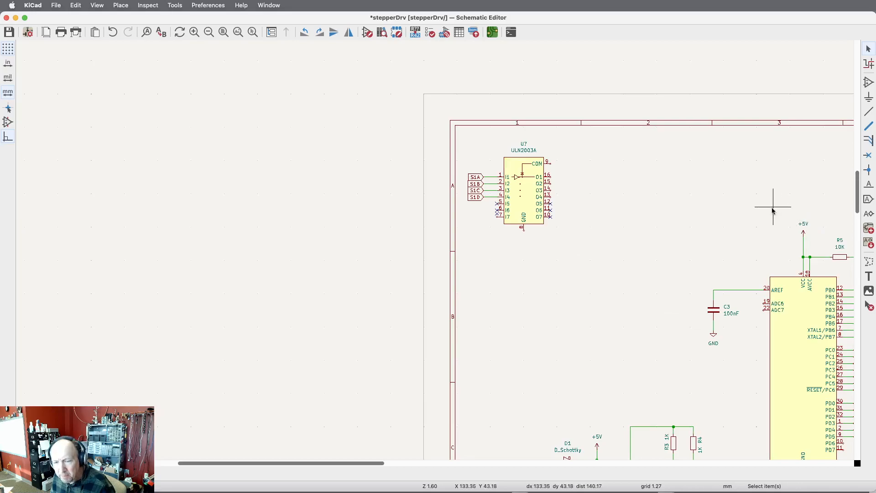
{"action": "left_click", "coordinate": [804, 232]}
{"action": "key", "text": "super+d"}
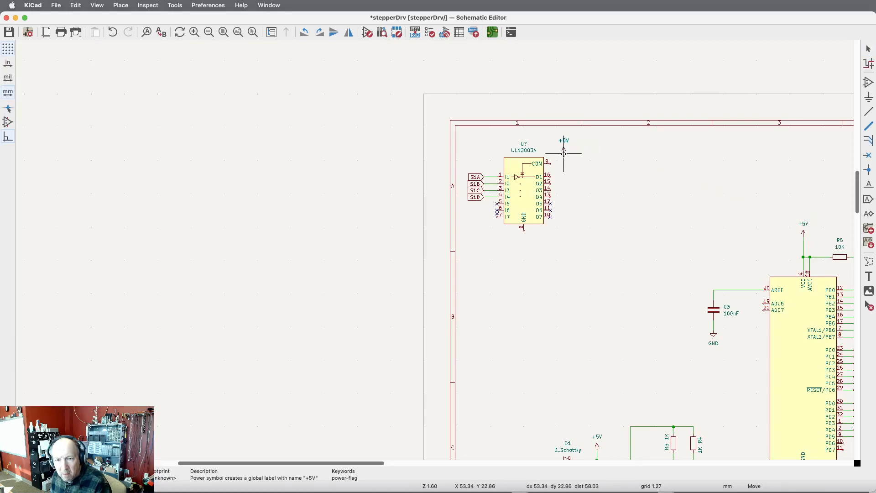
{"action": "left_click", "coordinate": [561, 153]}
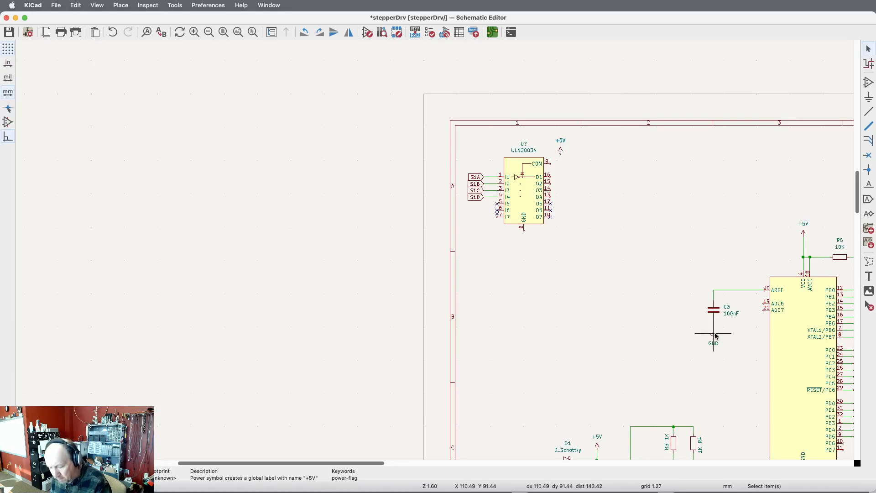
- Duplicate the GND symbol below capacitor C3 and place the copy just below the upper-left ULN2003A's GND pin
{"action": "left_click", "coordinate": [705, 347]}
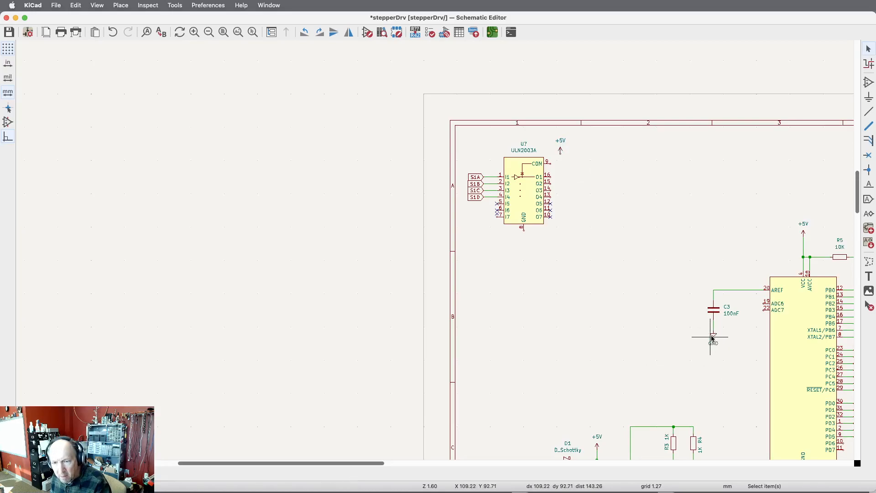
{"action": "mouse_move", "coordinate": [713, 336]}
{"action": "left_mouse_down"}
{"action": "mouse_move", "coordinate": [713, 368]}
{"action": "mouse_move", "coordinate": [714, 344]}
{"action": "left_mouse_up"}
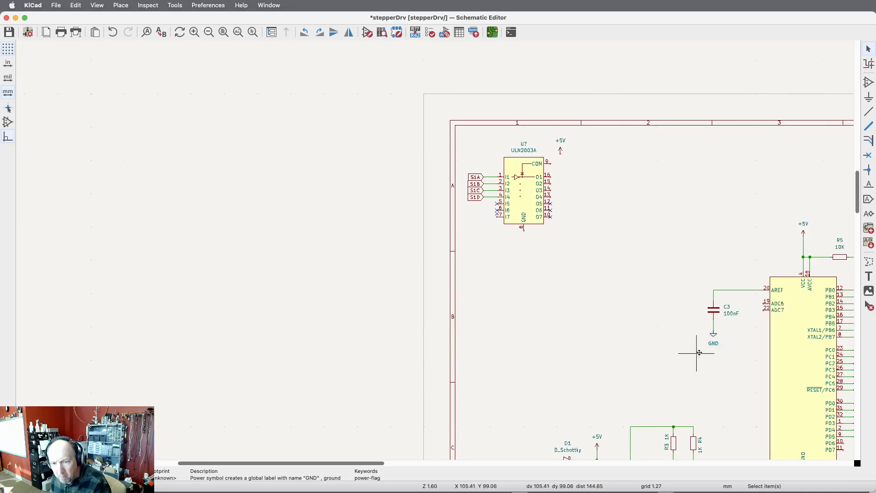
{"action": "scroll", "coordinate": [707, 350], "scroll_direction": "up", "scroll_amount": 5}
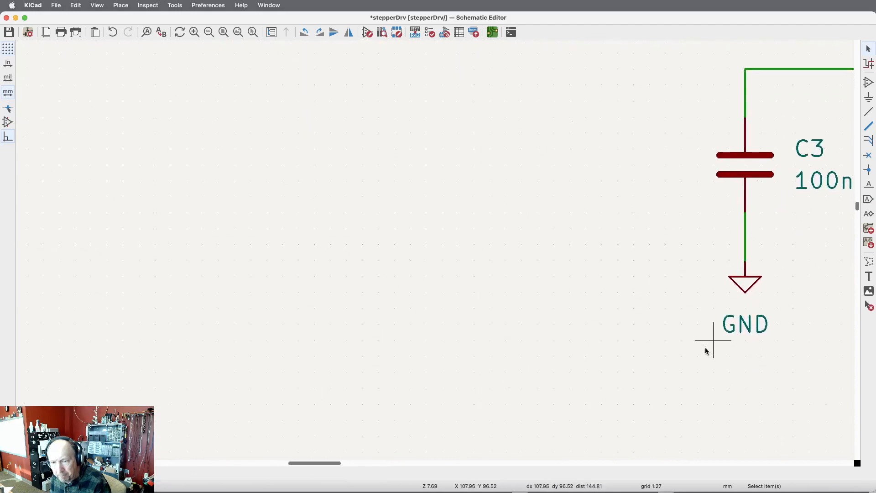
{"action": "left_click", "coordinate": [745, 277]}
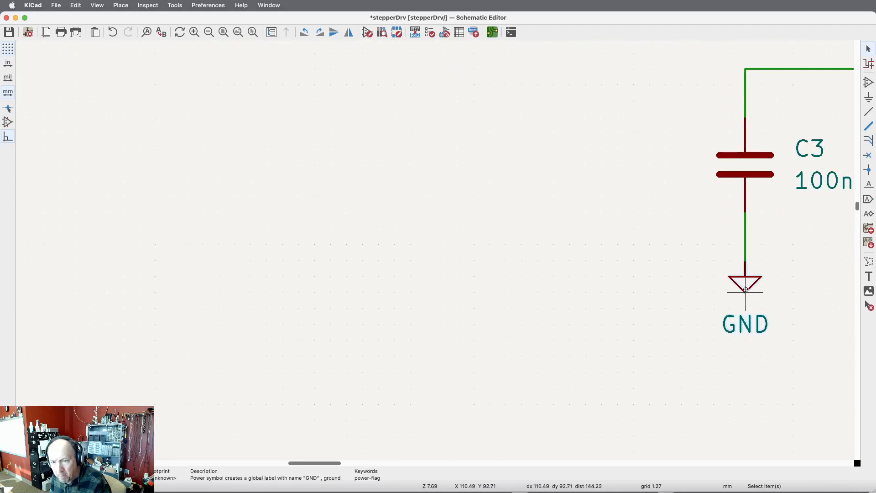
{"action": "key", "text": "ctrl+d"}
{"action": "scroll", "coordinate": [595, 296], "scroll_direction": "down", "scroll_amount": 6}
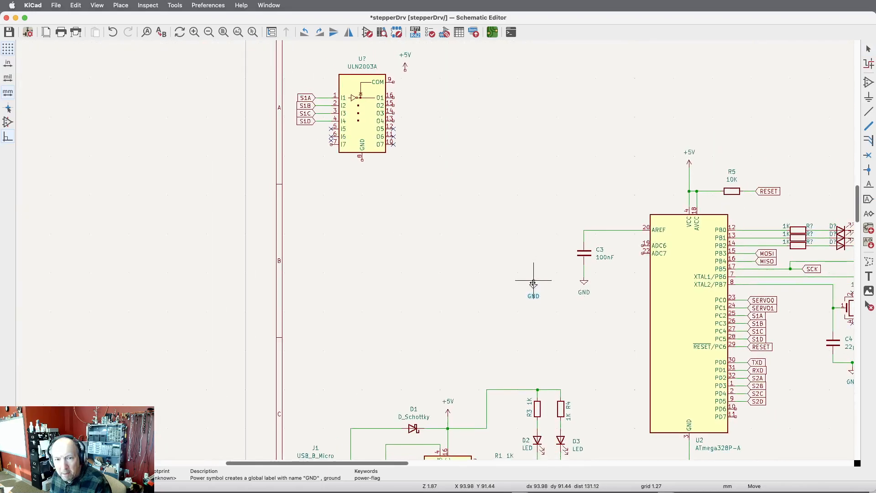
{"action": "scroll", "coordinate": [382, 188], "scroll_direction": "up", "scroll_amount": 3}
{"action": "left_click", "coordinate": [352, 162]}
- Wire the ULN2003A's GND pin 8 to the GND symbol and its COM pin 9 to the +5V symbol
{"action": "left_click", "coordinate": [869, 112]}
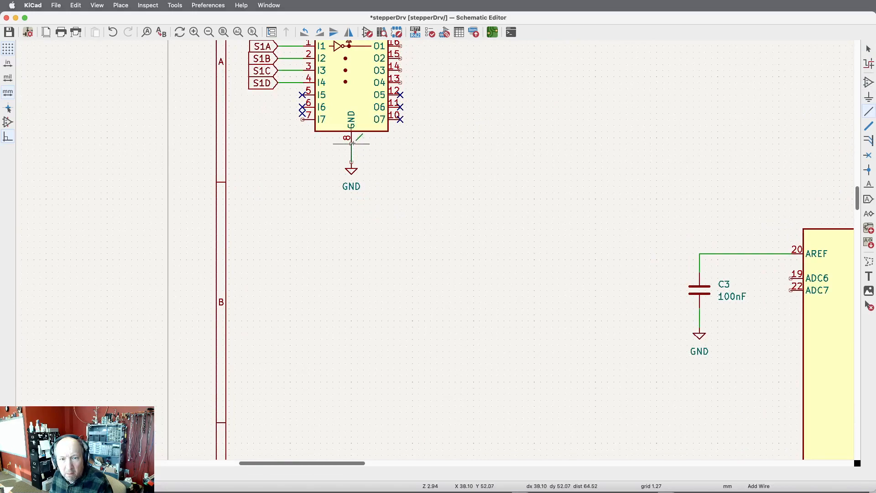
{"action": "scroll", "coordinate": [544, 251], "scroll_direction": "down", "scroll_amount": 4}
{"action": "scroll", "coordinate": [493, 175], "scroll_direction": "up", "scroll_amount": 5}
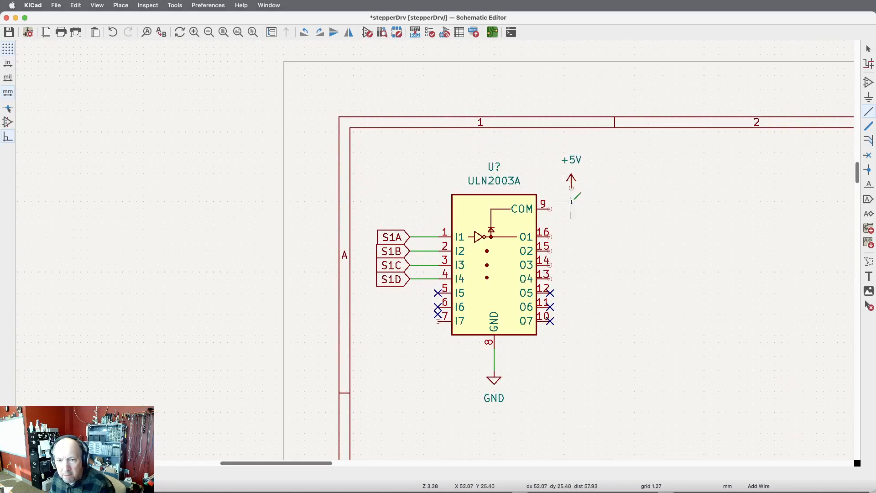
{"action": "left_click", "coordinate": [550, 209]}
{"action": "left_click", "coordinate": [571, 188]}
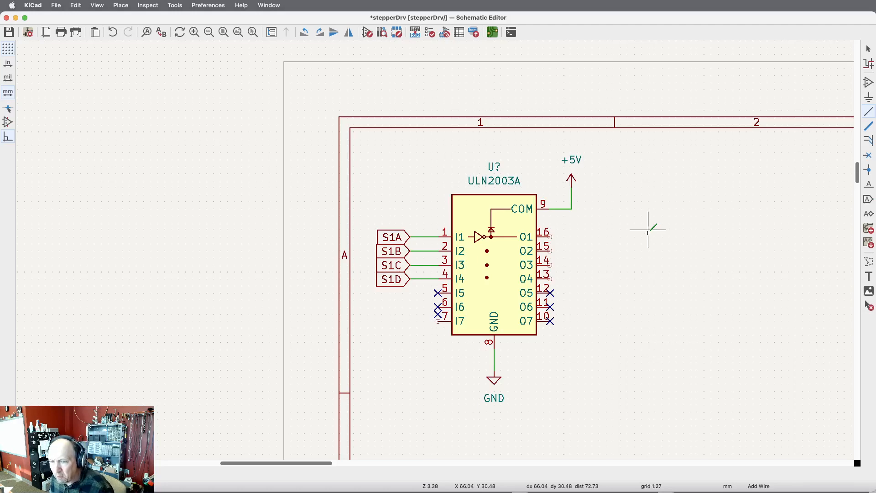
- Place a Conn_01x05 symbol from Connector_Generic right of the ULN2003A, with pins 2 to 5 level with outputs O1 to O4
{"action": "scroll", "coordinate": [520, 229], "scroll_direction": "down", "scroll_amount": 4}
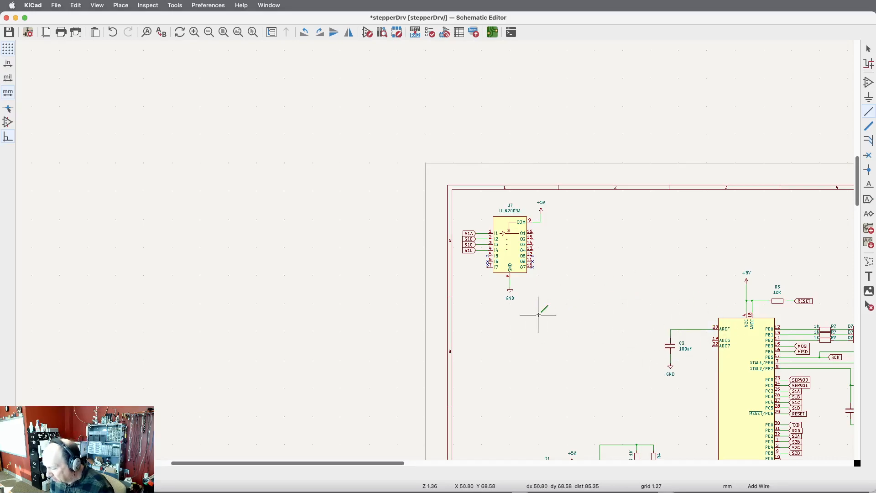
{"action": "scroll", "coordinate": [509, 249], "scroll_direction": "up", "scroll_amount": 5}
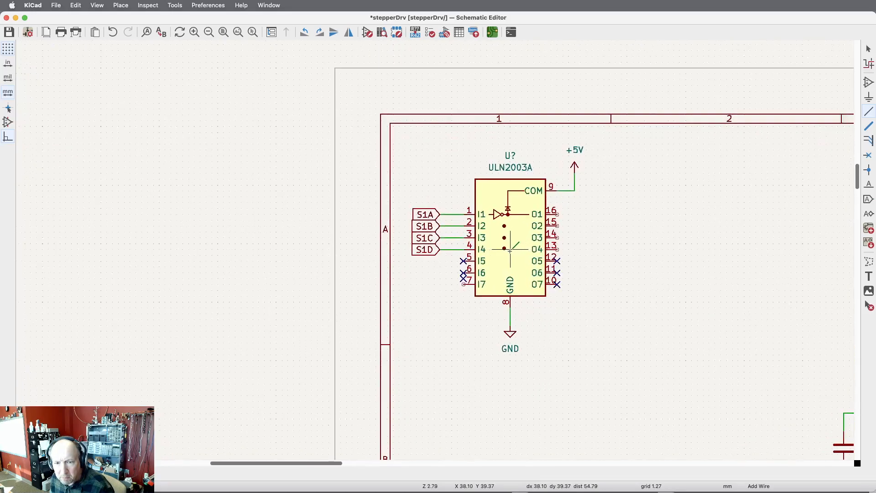
{"action": "scroll", "coordinate": [510, 251], "scroll_direction": "up", "scroll_amount": 1}
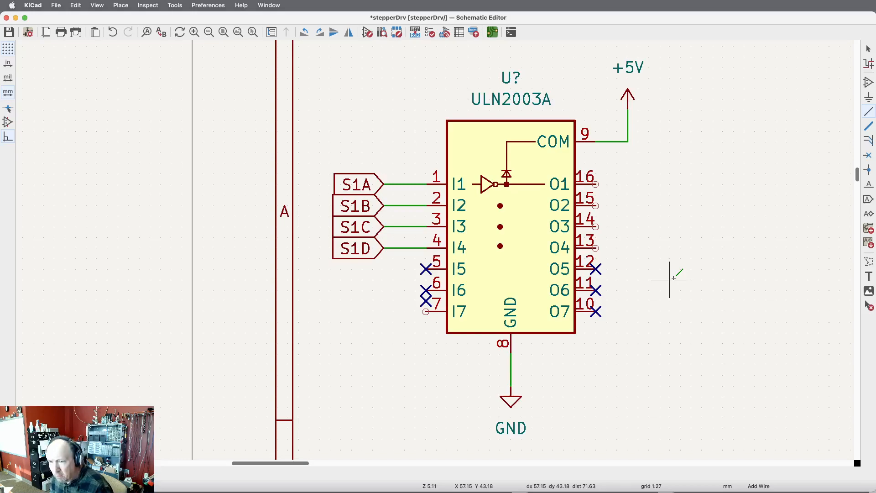
{"action": "left_click", "coordinate": [868, 82]}
{"action": "scroll", "coordinate": [447, 379], "scroll_direction": "down", "scroll_amount": 5}
{"action": "scroll", "coordinate": [447, 380], "scroll_direction": "down", "scroll_amount": 3}
{"action": "left_click", "coordinate": [406, 305]}
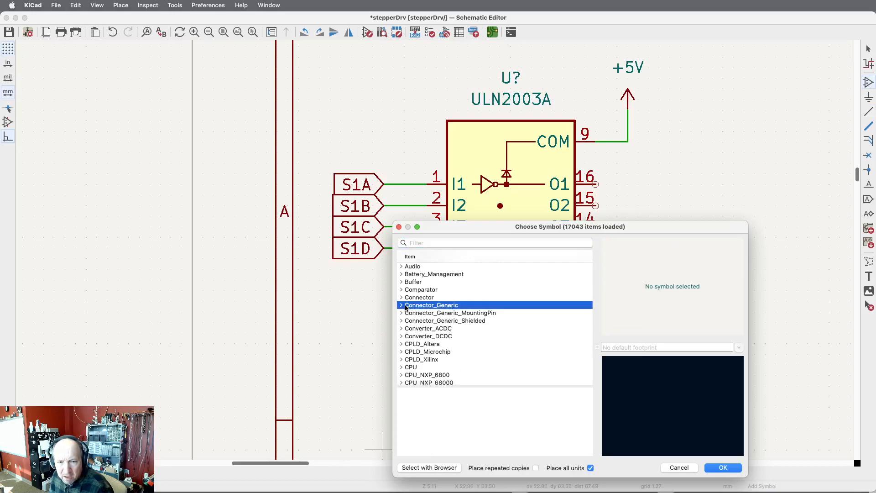
{"action": "left_click", "coordinate": [402, 306]}
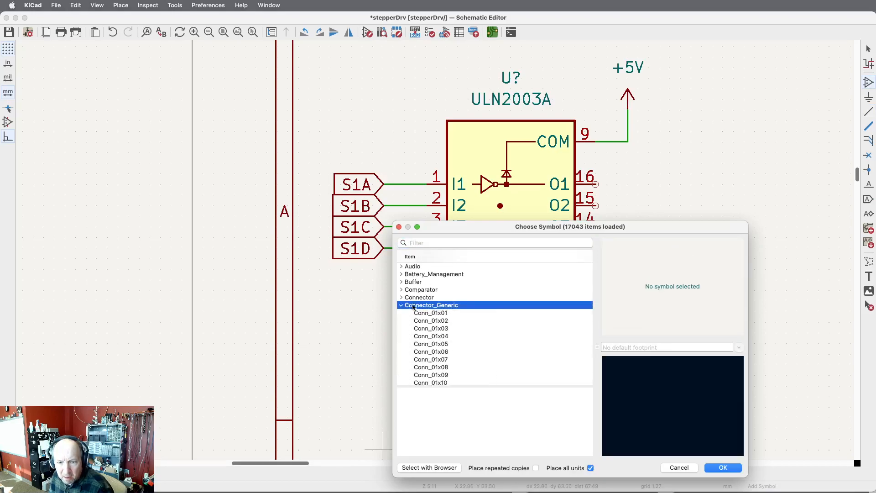
{"action": "left_click", "coordinate": [437, 345]}
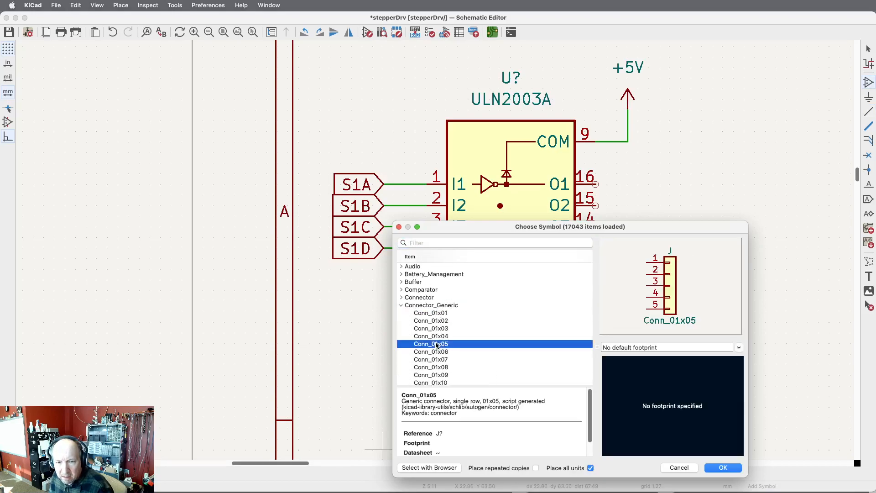
{"action": "left_click", "coordinate": [723, 467]}
{"action": "left_click", "coordinate": [746, 224]}
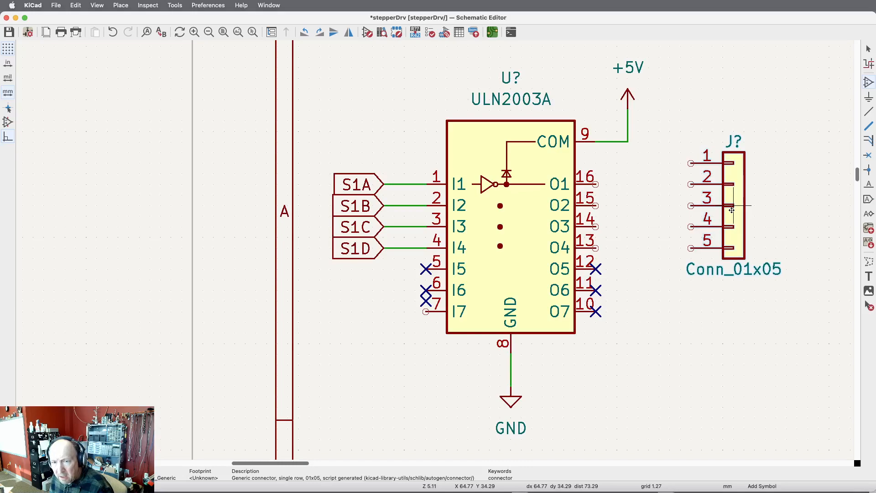
{"action": "left_click", "coordinate": [732, 210]}
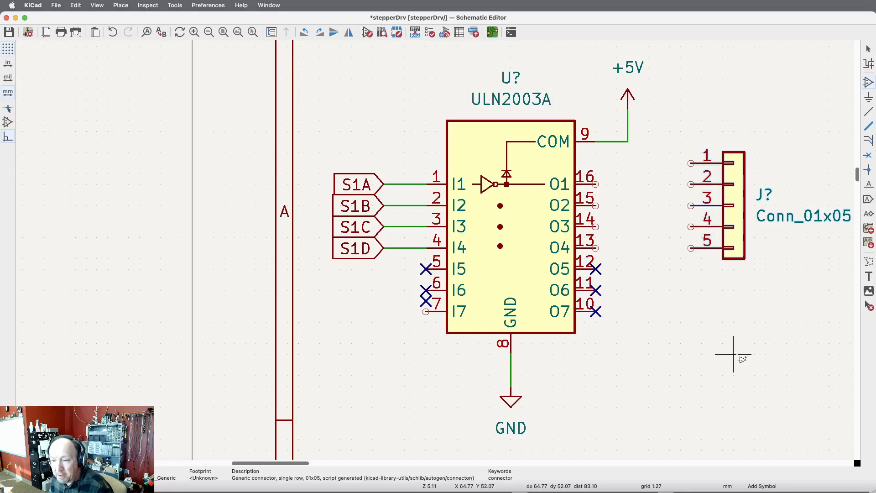
- Wire connector pin 1 to the corner of the +5V wire at the ULN2003A's COM pin
{"action": "left_click", "coordinate": [869, 112]}
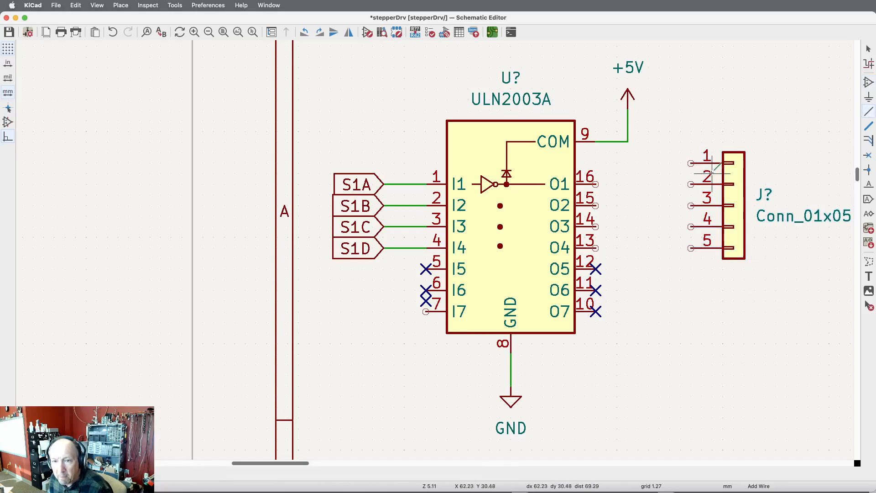
{"action": "left_click", "coordinate": [690, 162]}
{"action": "left_click", "coordinate": [628, 142]}
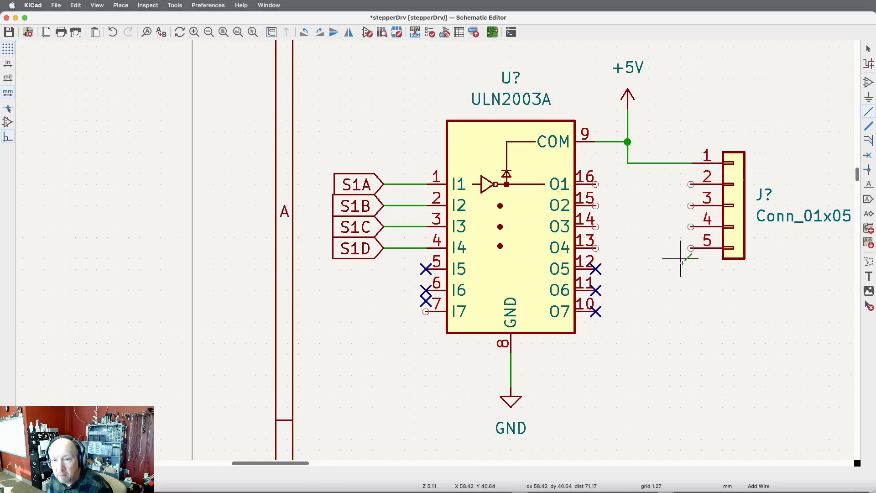
- Wire ULN2003A outputs O1, O2, O3 and O4 straight across to connector pins 2, 3, 4 and 5
{"action": "left_click", "coordinate": [596, 184]}
{"action": "left_click", "coordinate": [691, 184]}
{"action": "left_click", "coordinate": [691, 205]}
{"action": "left_click", "coordinate": [595, 205]}
{"action": "left_click", "coordinate": [690, 227]}
{"action": "left_click", "coordinate": [595, 227]}
{"action": "left_click", "coordinate": [691, 248]}
{"action": "left_click", "coordinate": [596, 248]}
{"action": "scroll", "coordinate": [386, 127], "scroll_direction": "down", "scroll_amount": 5}
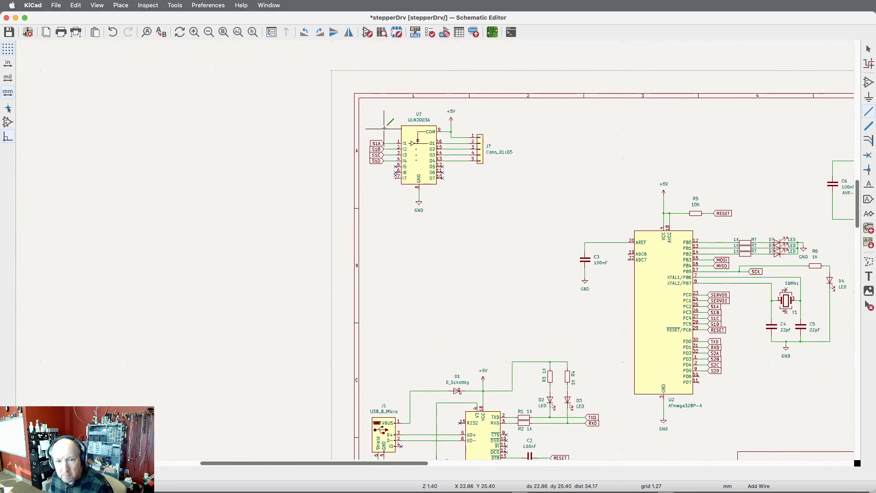
{"action": "scroll", "coordinate": [385, 128], "scroll_direction": "up", "scroll_amount": 2}
{"action": "key", "text": "Escape"}
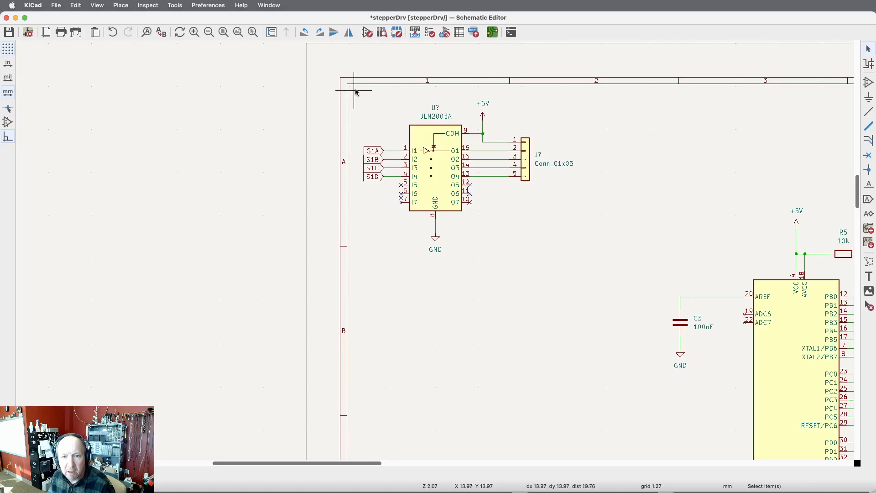
- Duplicate the complete ULN2003A driver circuit with its labels, power symbols and connector, and place the copy directly below the original
{"action": "left_click_drag", "start_coordinate": [355, 90], "coordinate": [595, 264]}
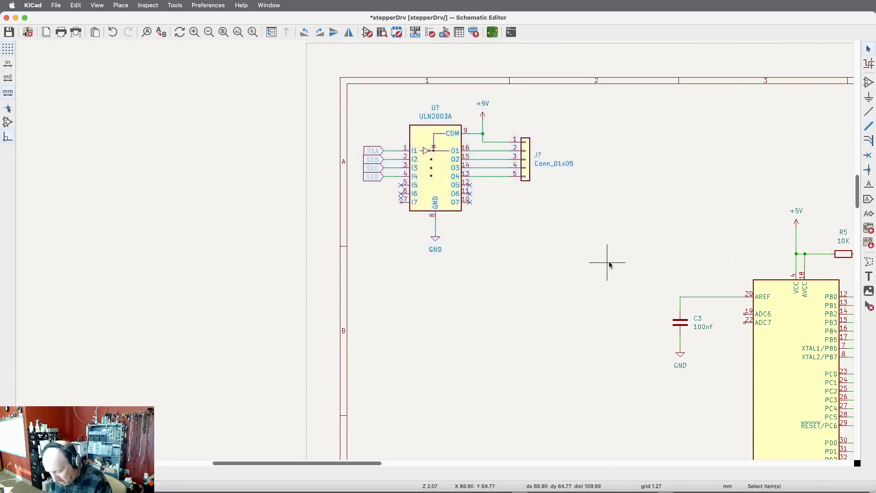
{"action": "key", "text": "ctrl+d"}
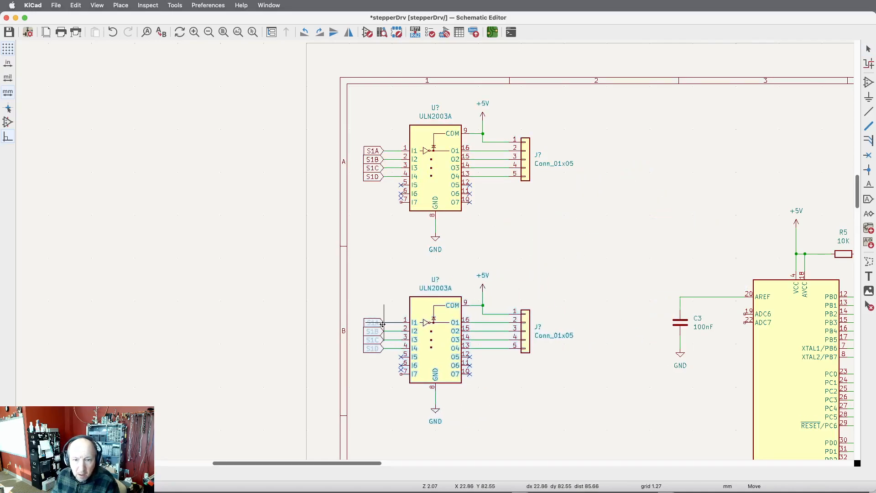
{"action": "left_click", "coordinate": [382, 324]}
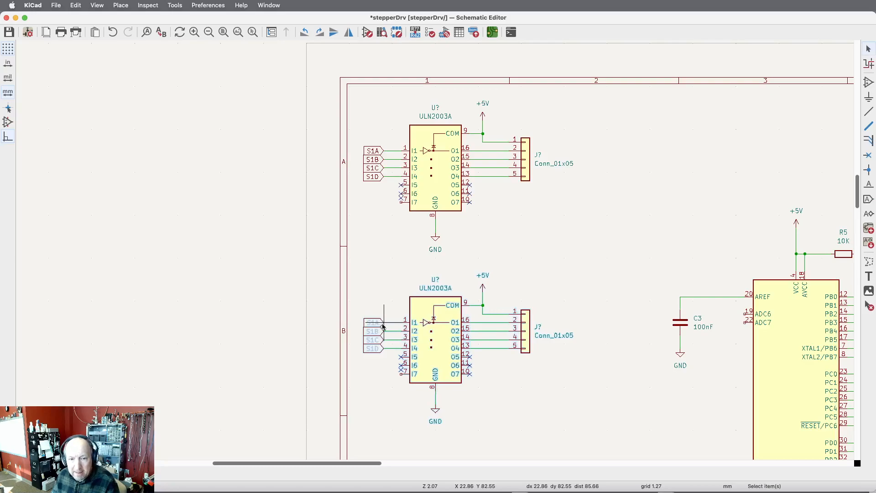
{"action": "left_click", "coordinate": [654, 170]}
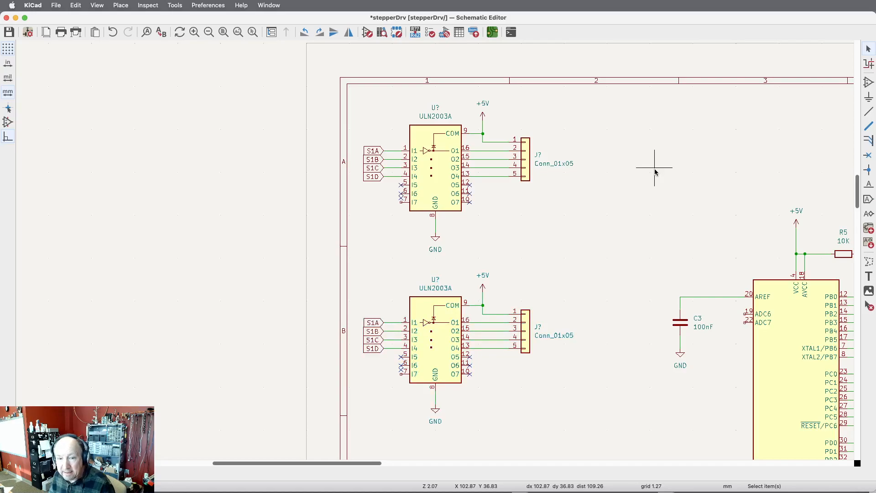
- Rename the label at input I1 of the lower ULN2003A to S2A and save the schematic
{"action": "scroll", "coordinate": [371, 335], "scroll_direction": "up", "scroll_amount": 5}
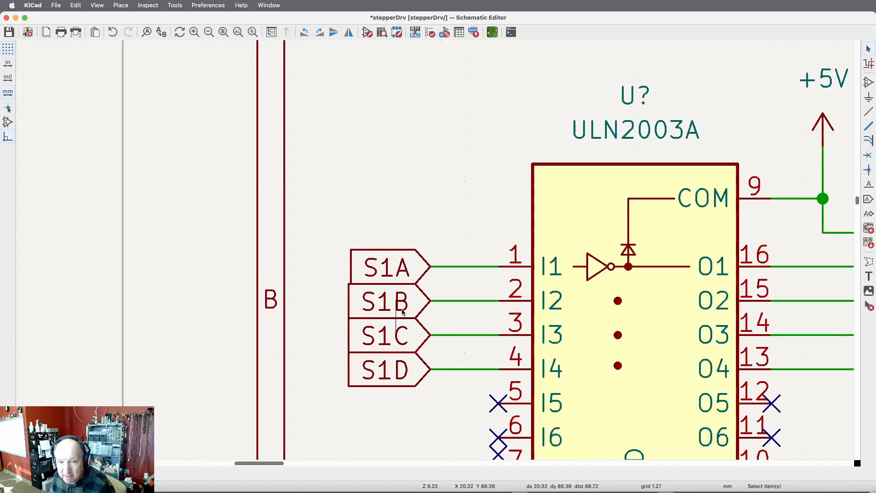
{"action": "double_click", "coordinate": [389, 267]}
{"action": "left_click", "coordinate": [434, 244]}
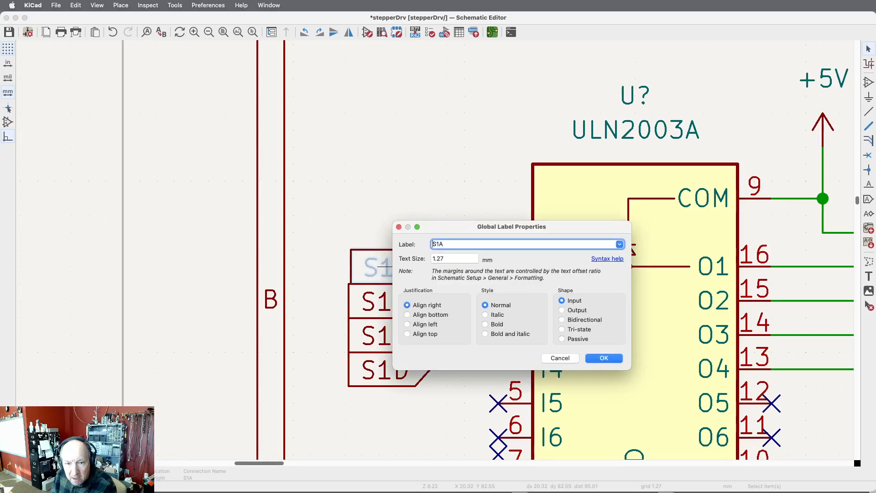
{"action": "type", "text": "2"}
{"action": "key", "text": "Return"}
{"action": "key", "text": "ctrl+s"}
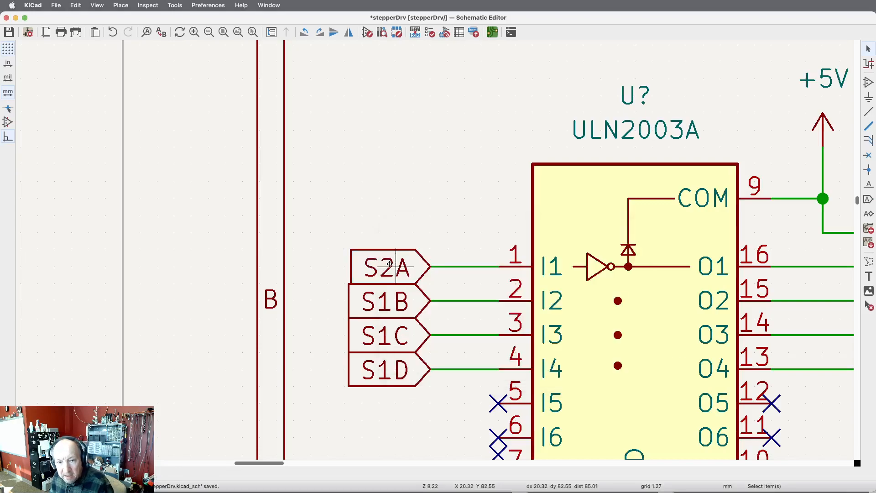
- Rename the labels at inputs I2, I3 and I4 of the lower ULN2003A to S2B, S2C and S2D
{"action": "double_click", "coordinate": [385, 305]}
{"action": "left_click", "coordinate": [435, 243]}
{"action": "key", "text": "BackSpace"}
{"action": "type", "text": "2"}
{"action": "key", "text": "Return"}
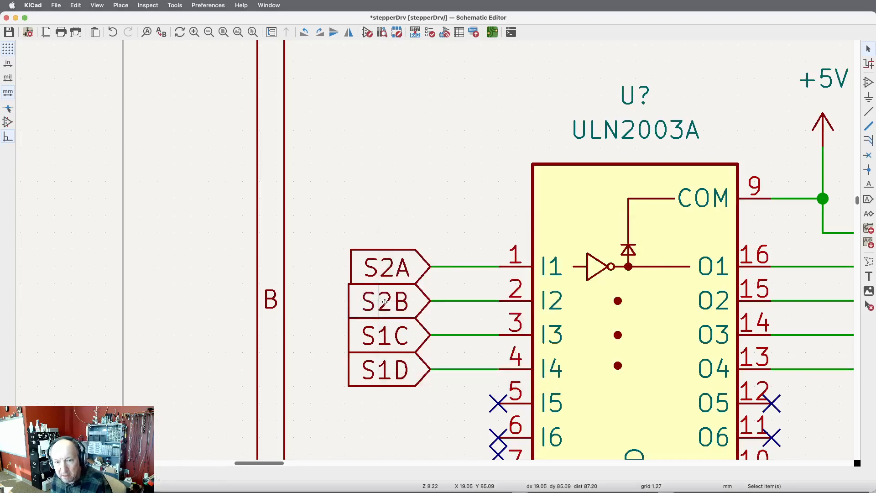
{"action": "double_click", "coordinate": [382, 335]}
{"action": "left_click", "coordinate": [434, 244]}
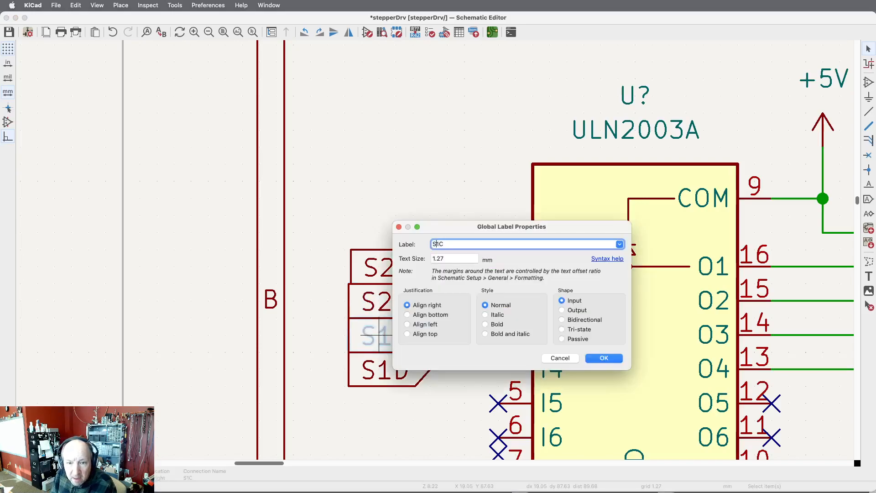
{"action": "type", "text": "2"}
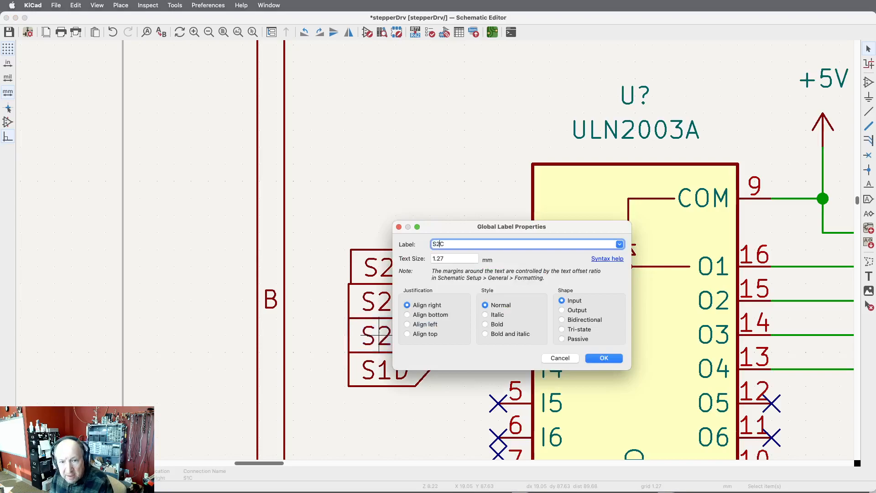
{"action": "key", "text": "Return"}
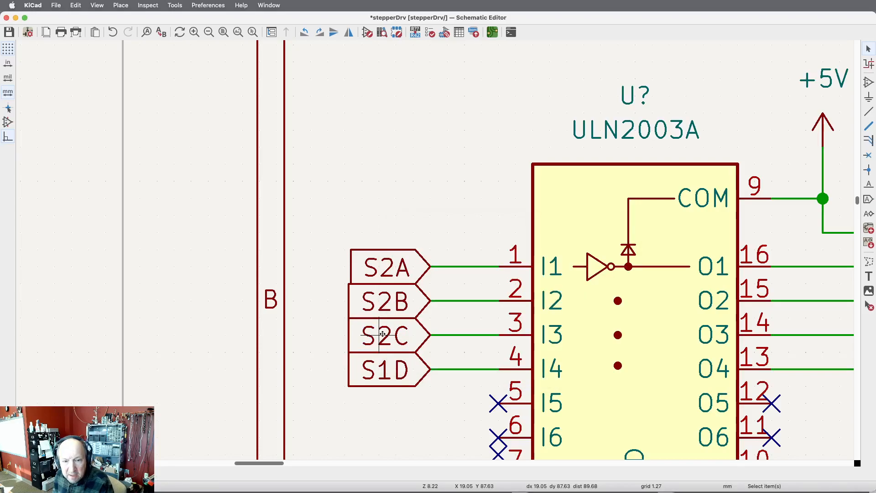
{"action": "double_click", "coordinate": [384, 373]}
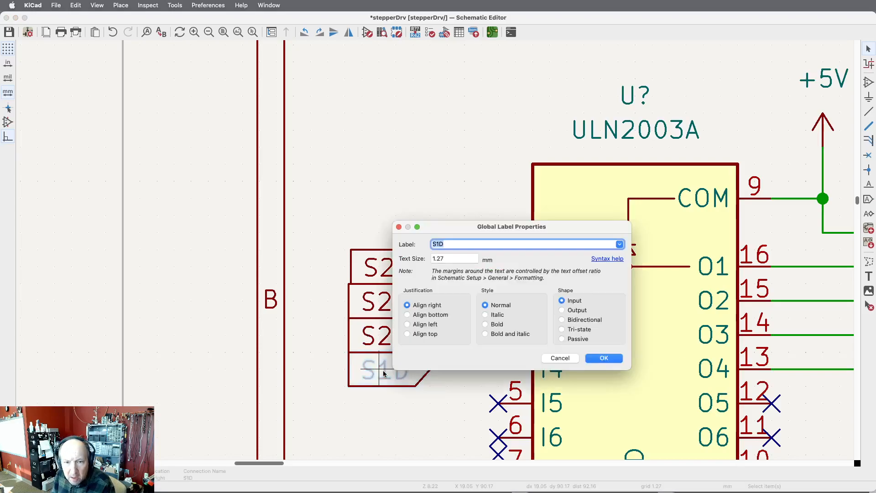
{"action": "left_click", "coordinate": [437, 244]}
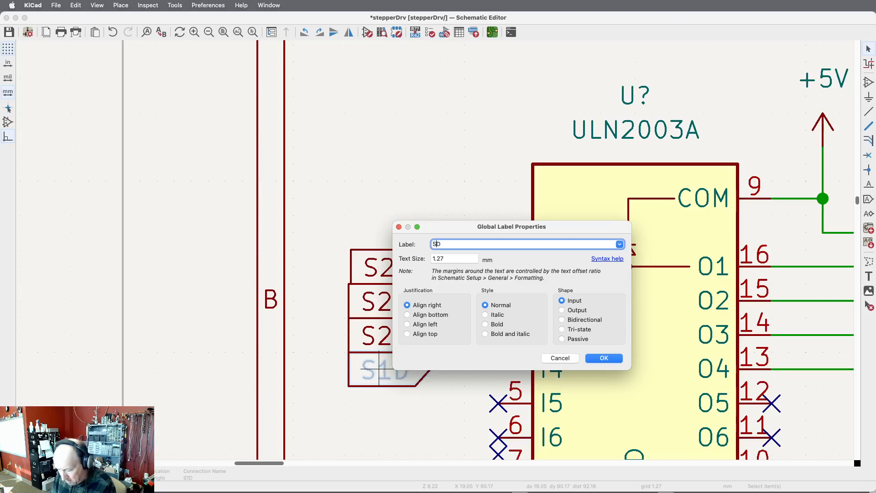
{"action": "type", "text": "2"}
{"action": "key", "text": "Return"}
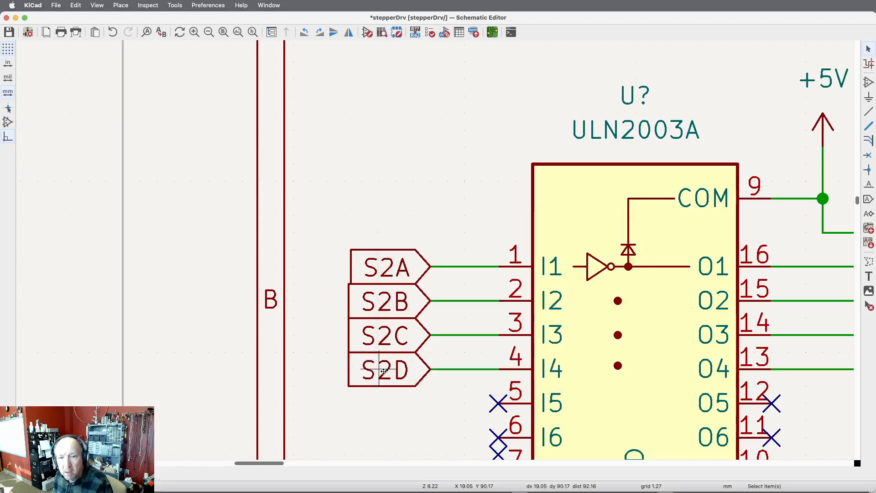
{"action": "scroll", "coordinate": [410, 129], "scroll_direction": "down", "scroll_amount": 5}
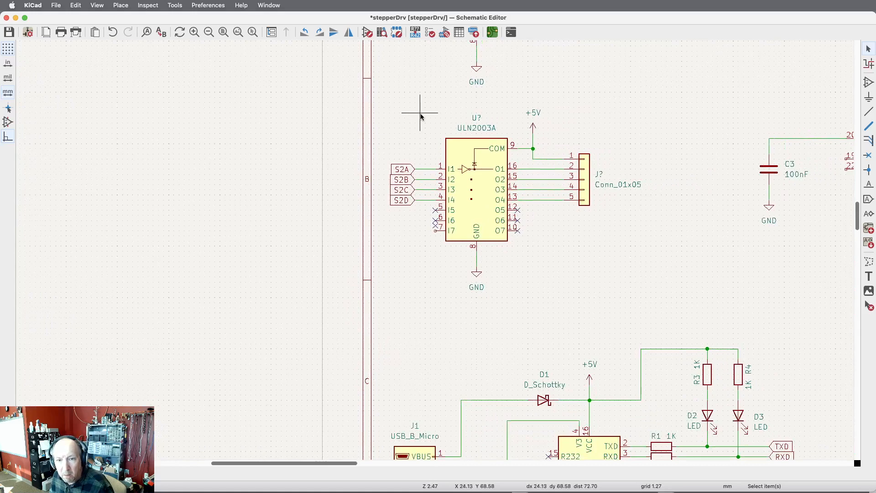
- Duplicate the 100nF capacitor C3 twice and place the two copies in a row to its left
{"action": "scroll", "coordinate": [420, 117], "scroll_direction": "up", "scroll_amount": 2}
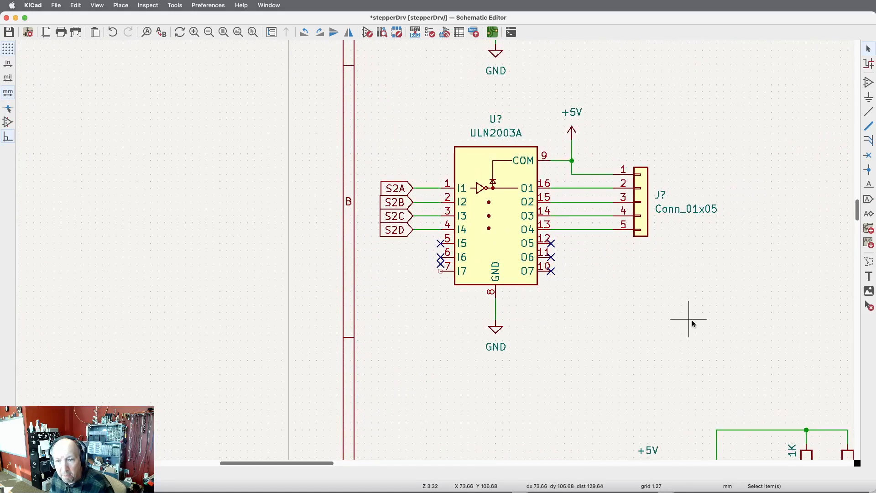
{"action": "scroll", "coordinate": [619, 314], "scroll_direction": "down", "scroll_amount": 1}
{"action": "scroll", "coordinate": [619, 314], "scroll_direction": "down", "scroll_amount": 4}
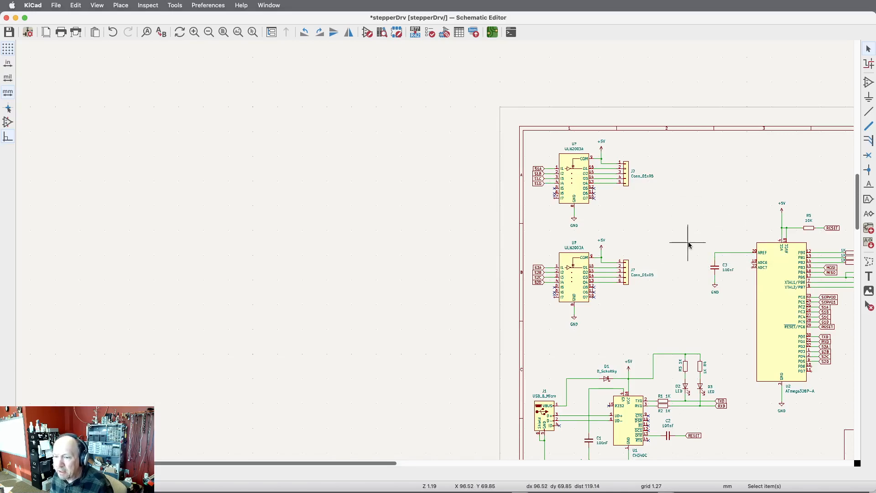
{"action": "scroll", "coordinate": [724, 267], "scroll_direction": "up", "scroll_amount": 5}
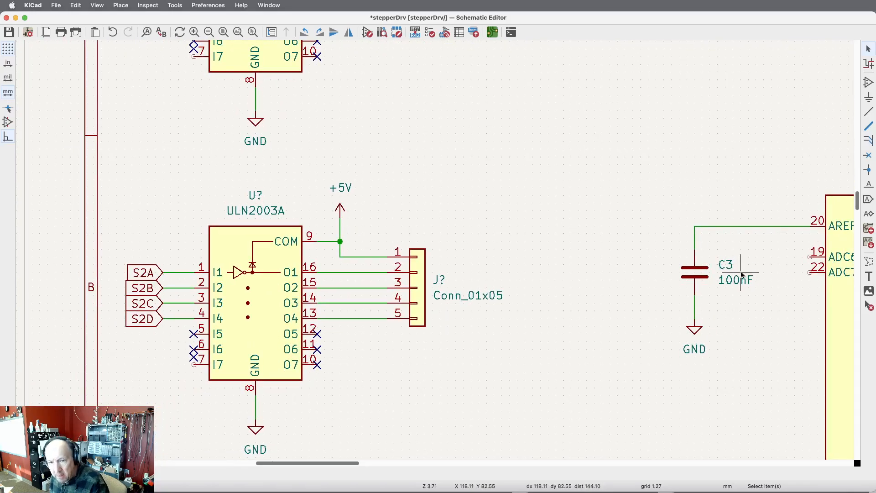
{"action": "left_click", "coordinate": [695, 270]}
{"action": "key", "text": "ctrl+d"}
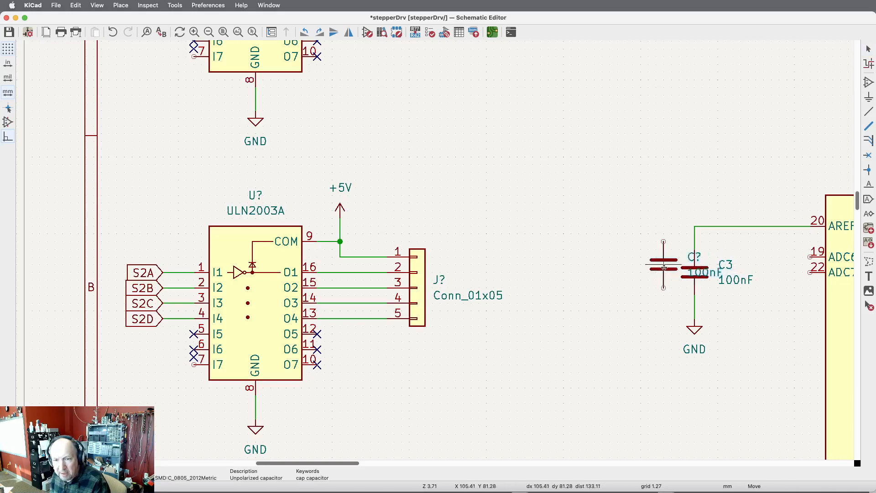
{"action": "left_click", "coordinate": [619, 278]}
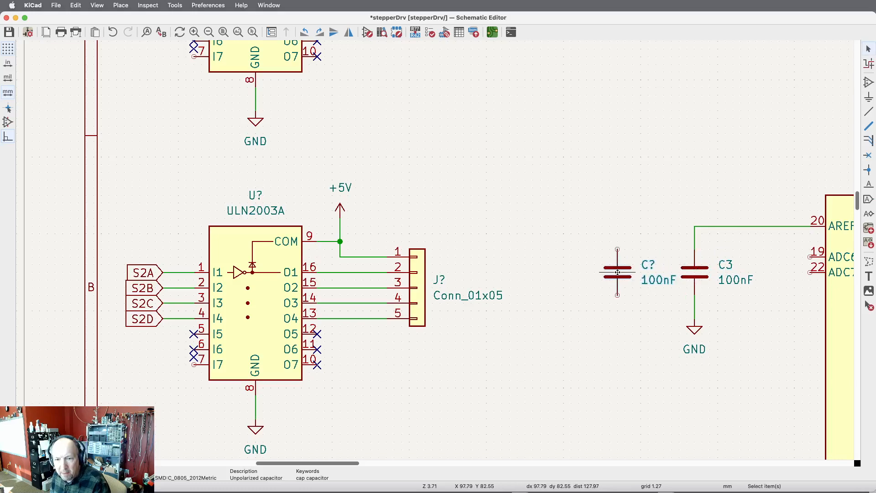
{"action": "key", "text": "ctrl+d"}
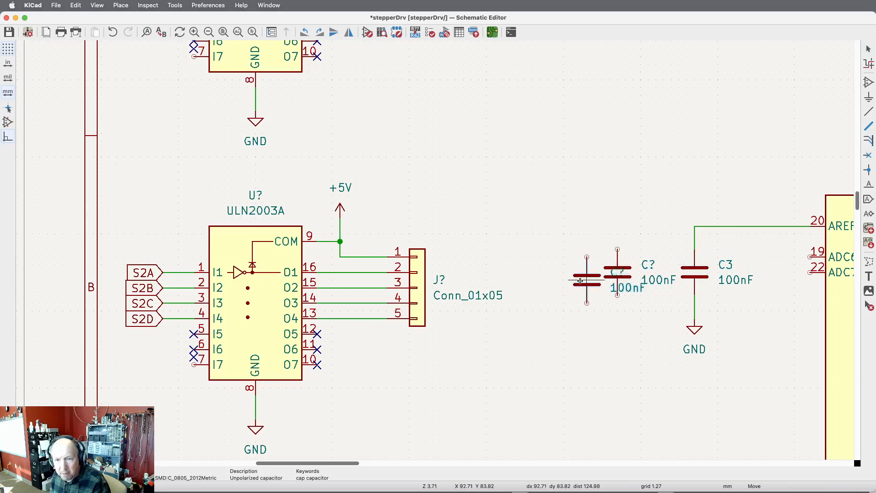
{"action": "left_click", "coordinate": [543, 274]}
- Wire the lower pins of both new 100nF capacitors to the ground connection below C3
{"action": "left_click", "coordinate": [868, 112]}
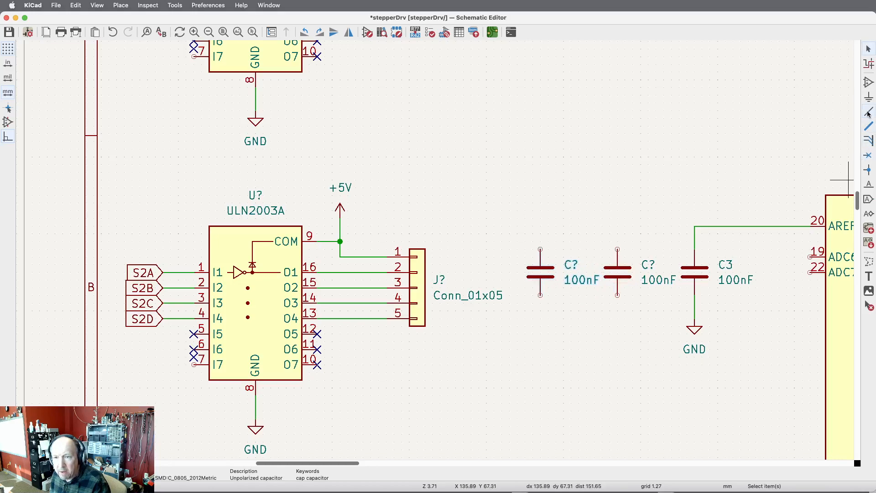
{"action": "left_click", "coordinate": [695, 303]}
{"action": "left_click", "coordinate": [541, 296]}
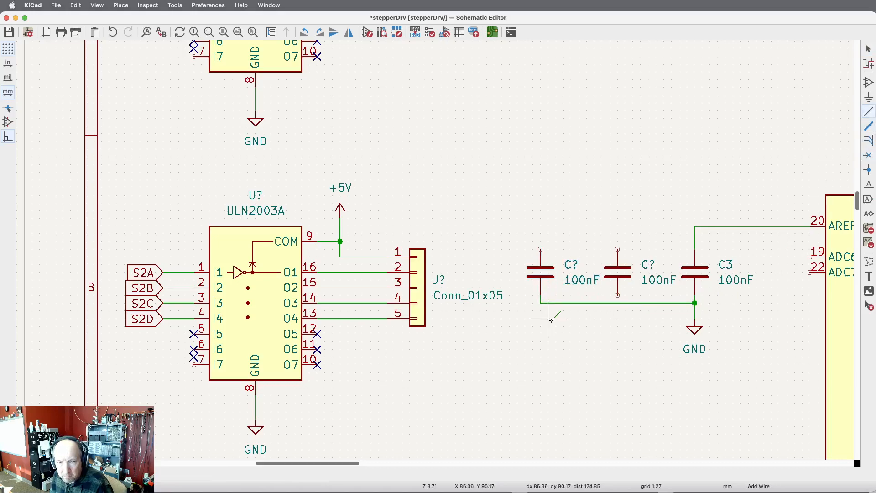
{"action": "left_click", "coordinate": [618, 295]}
{"action": "left_click", "coordinate": [617, 303]}
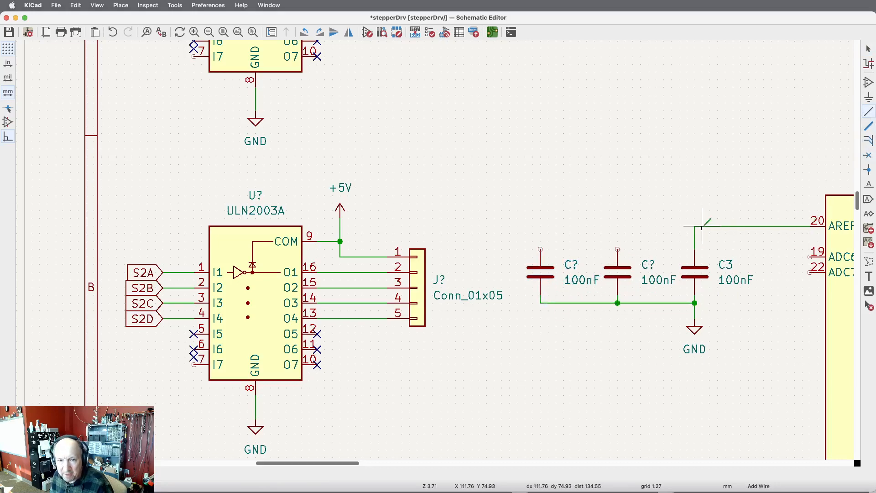
- Duplicate the +5V power symbol above the ATmega328P-A and place the copy above the middle 100nF capacitor
{"action": "scroll", "coordinate": [701, 227], "scroll_direction": "up", "scroll_amount": 1}
{"action": "scroll", "coordinate": [730, 227], "scroll_direction": "down", "scroll_amount": 4}
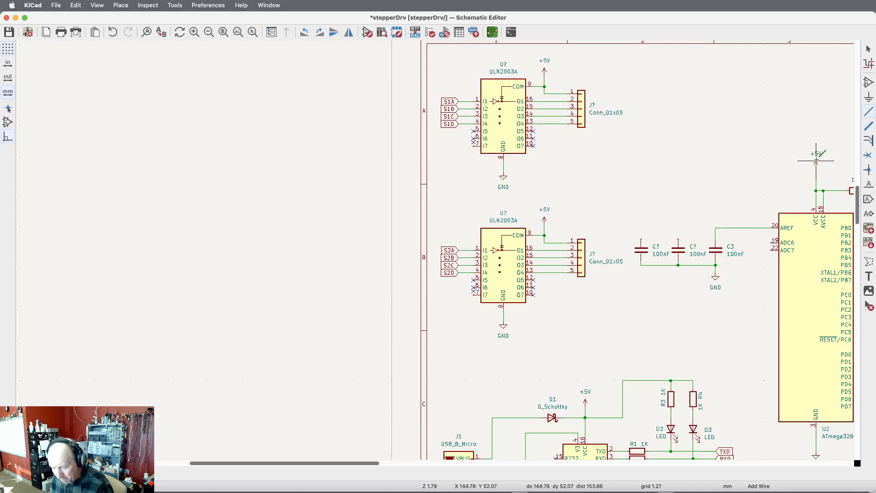
{"action": "key", "text": "super+d"}
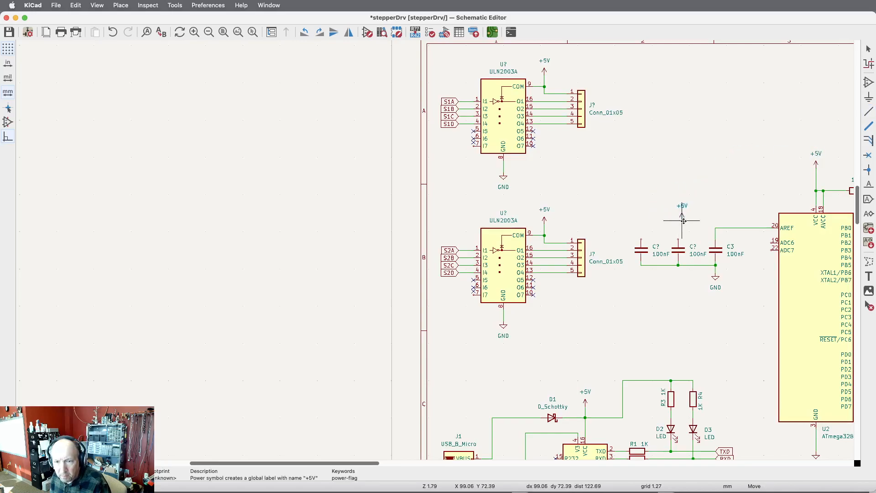
{"action": "left_click", "coordinate": [679, 221]}
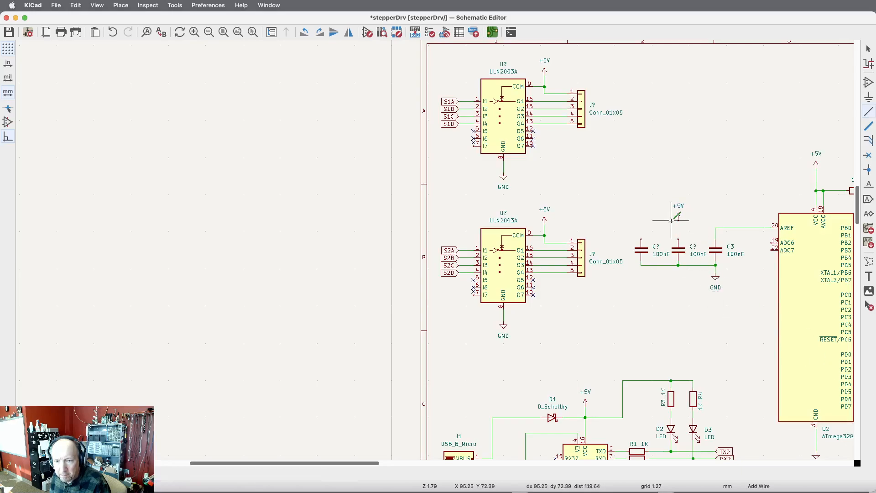
- Wire the new +5V symbol to the upper pins of the middle and left 100nF capacitors
{"action": "scroll", "coordinate": [671, 221], "scroll_direction": "up", "scroll_amount": 5}
{"action": "scroll", "coordinate": [671, 221], "scroll_direction": "down", "scroll_amount": 2}
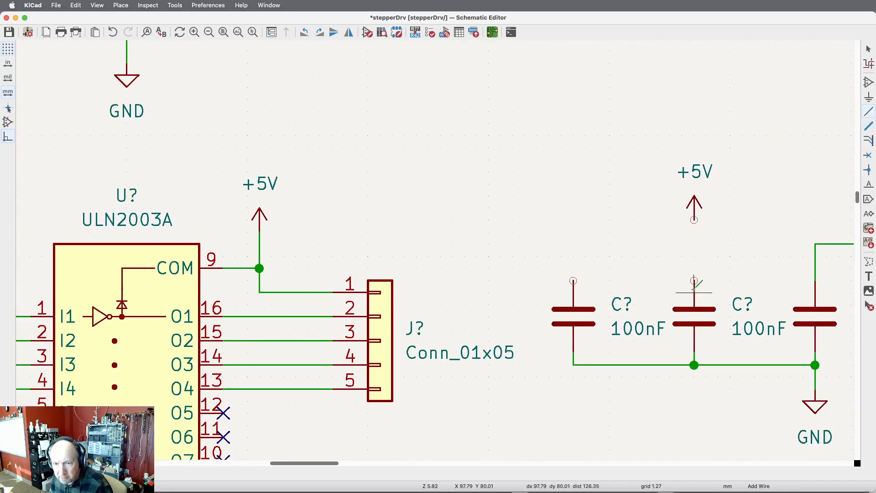
{"action": "left_click", "coordinate": [694, 219]}
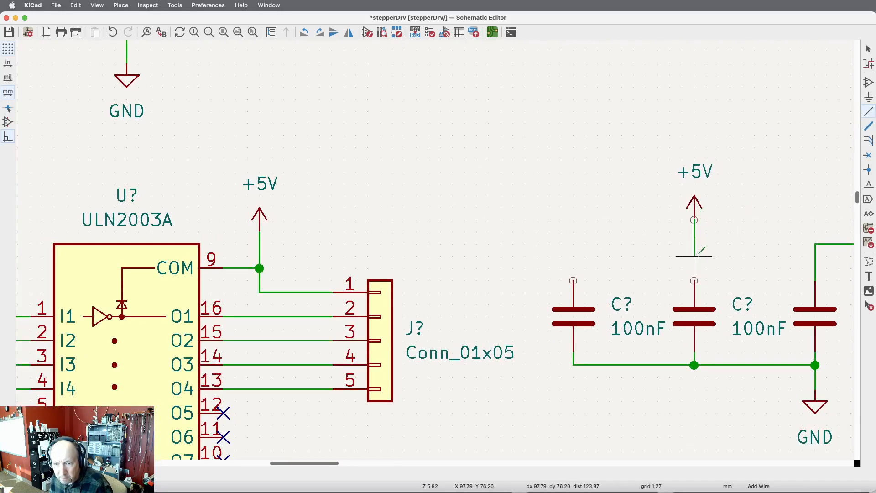
{"action": "left_click", "coordinate": [694, 281]}
{"action": "left_click", "coordinate": [694, 256]}
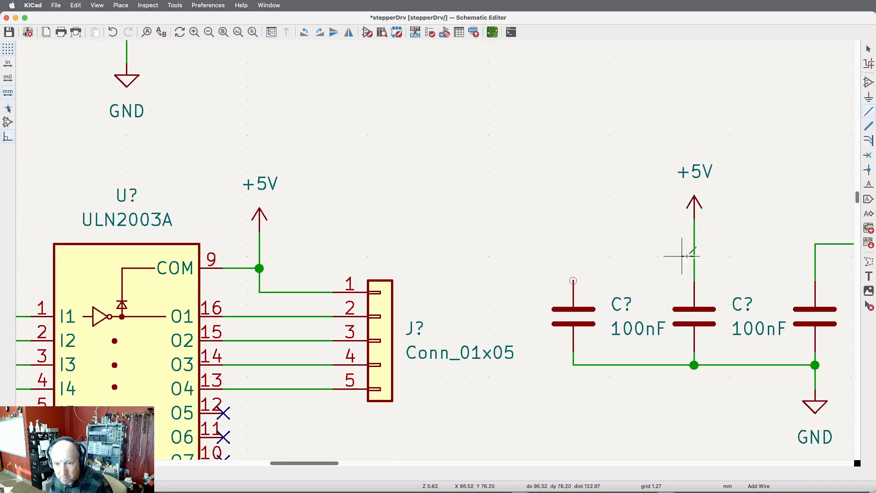
{"action": "left_click", "coordinate": [573, 281]}
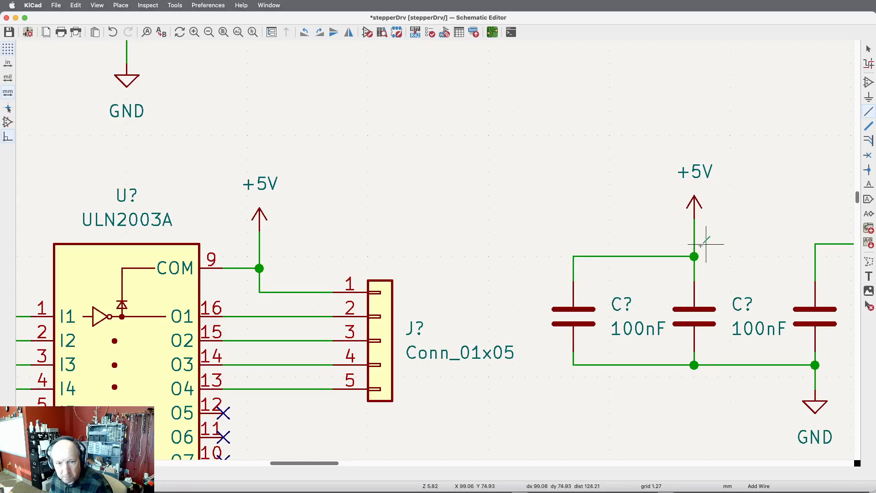
- Review the whole schematic and examine the unconnected PD6 and PD7 pins of the ATmega328P-A
{"action": "scroll", "coordinate": [442, 223], "scroll_direction": "down", "scroll_amount": 10}
{"action": "scroll", "coordinate": [435, 226], "scroll_direction": "up", "scroll_amount": 2}
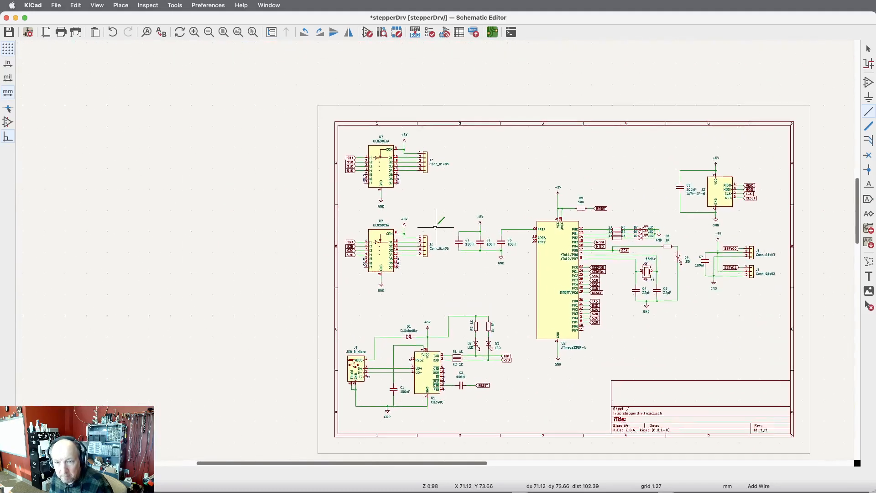
{"action": "scroll", "coordinate": [643, 261], "scroll_direction": "up", "scroll_amount": 2}
{"action": "scroll", "coordinate": [688, 267], "scroll_direction": "up", "scroll_amount": 1}
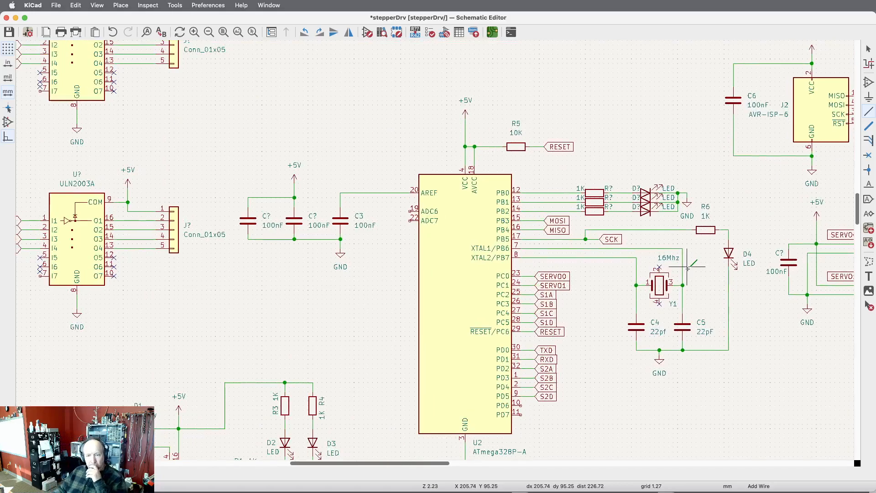
{"action": "scroll", "coordinate": [469, 170], "scroll_direction": "down", "scroll_amount": 4}
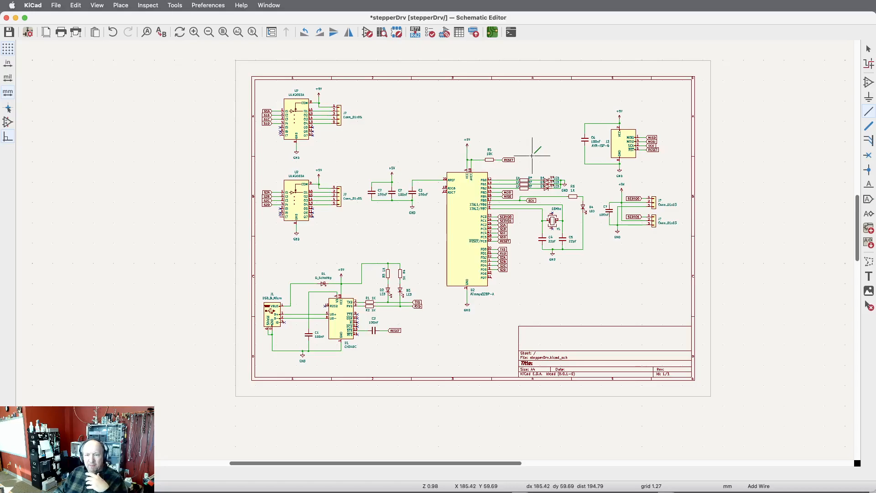
{"action": "scroll", "coordinate": [497, 293], "scroll_direction": "up", "scroll_amount": 3}
{"action": "scroll", "coordinate": [502, 294], "scroll_direction": "up", "scroll_amount": 3}
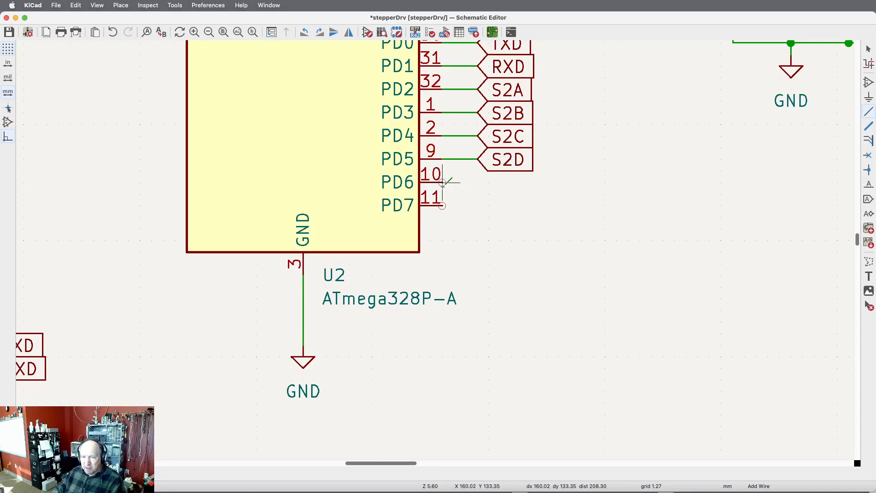
{"action": "scroll", "coordinate": [501, 202], "scroll_direction": "down", "scroll_amount": 6}
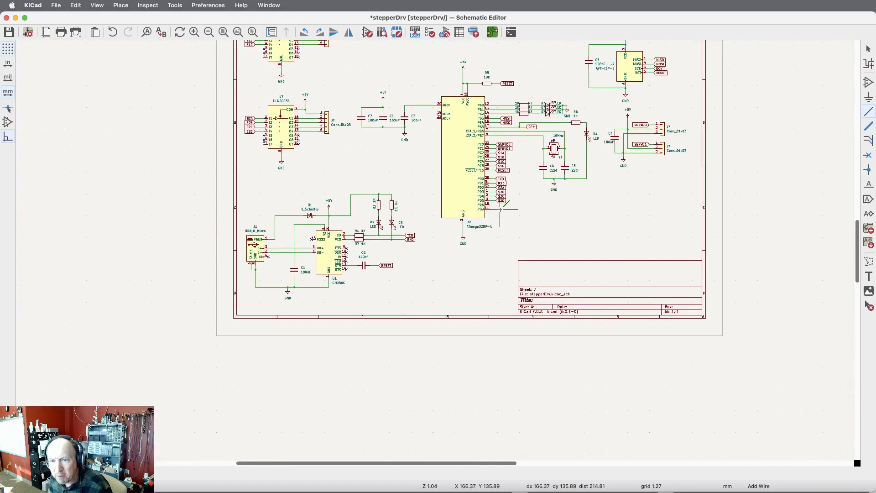
{"action": "scroll", "coordinate": [589, 146], "scroll_direction": "up", "scroll_amount": 4}
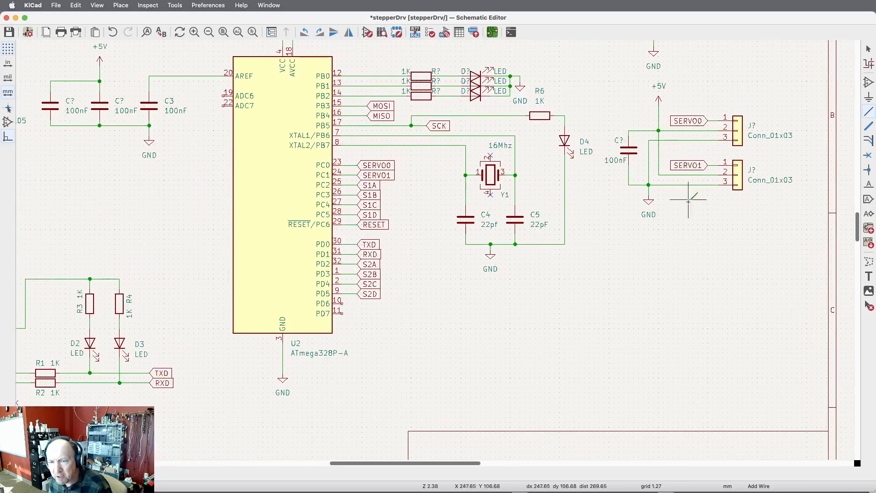
- Duplicate the SERVO1 Conn_01x03 connector and place the copy to the right of ATmega328P-A pins PD6 and PD7
{"action": "key", "text": "Escape"}
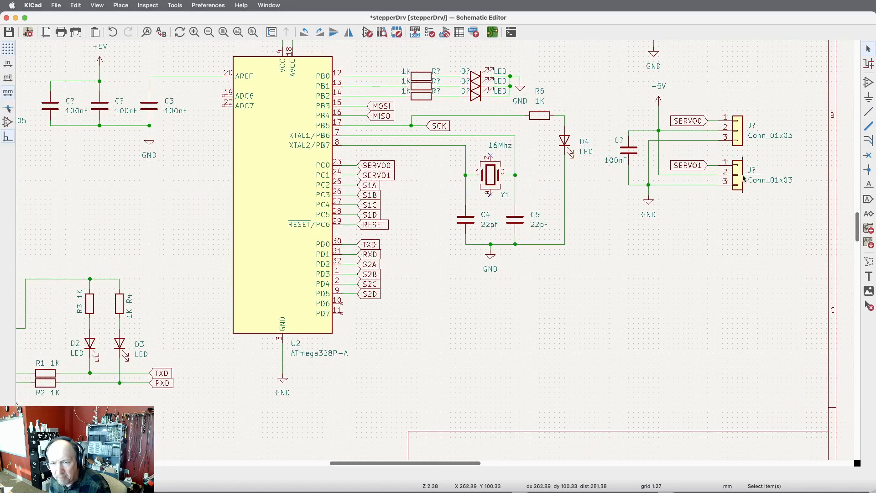
{"action": "key", "text": "super+d"}
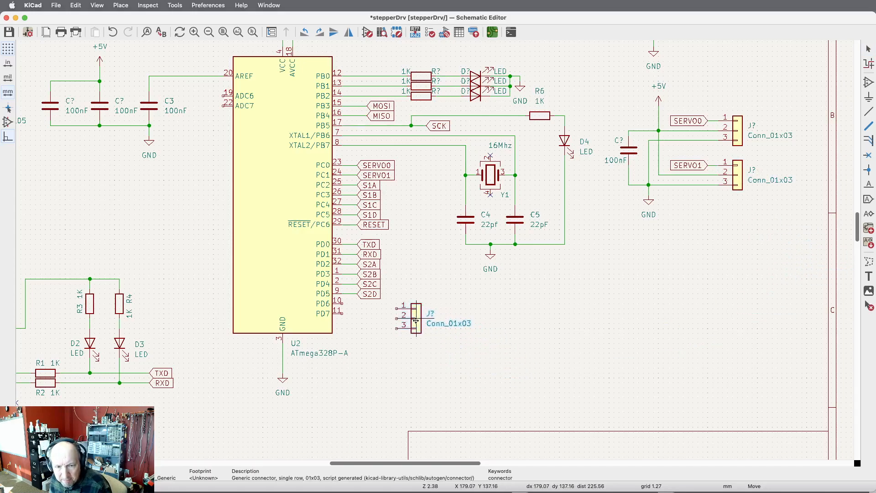
{"action": "left_click", "coordinate": [415, 315]}
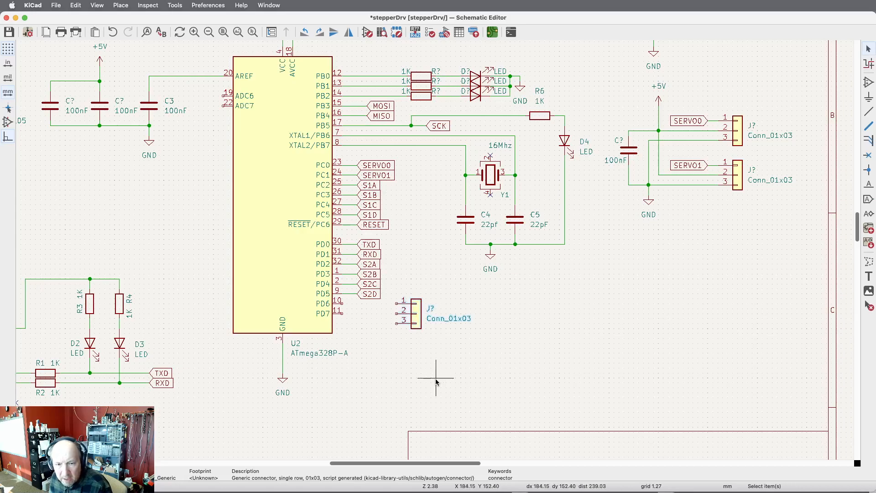
- Wire pin 3 of the new Conn_01x03 connector to the ground line below the ATmega328P-A
{"action": "scroll", "coordinate": [327, 343], "scroll_direction": "up", "scroll_amount": 5}
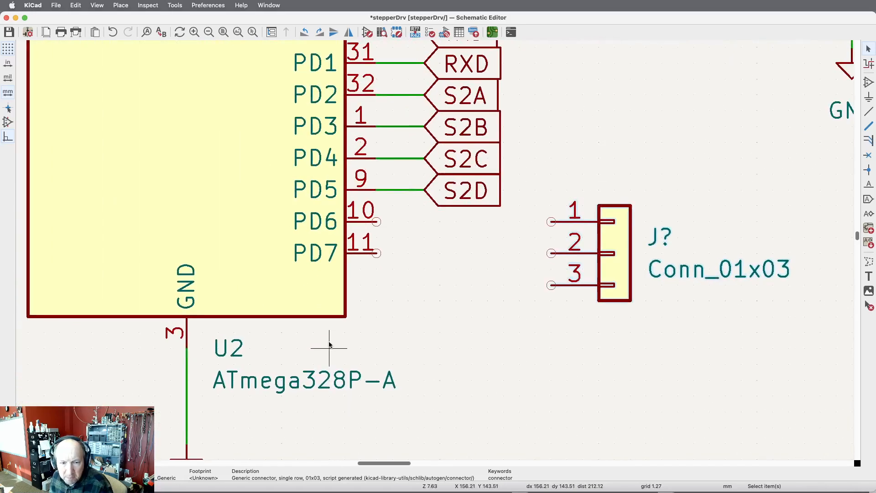
{"action": "key", "text": "w"}
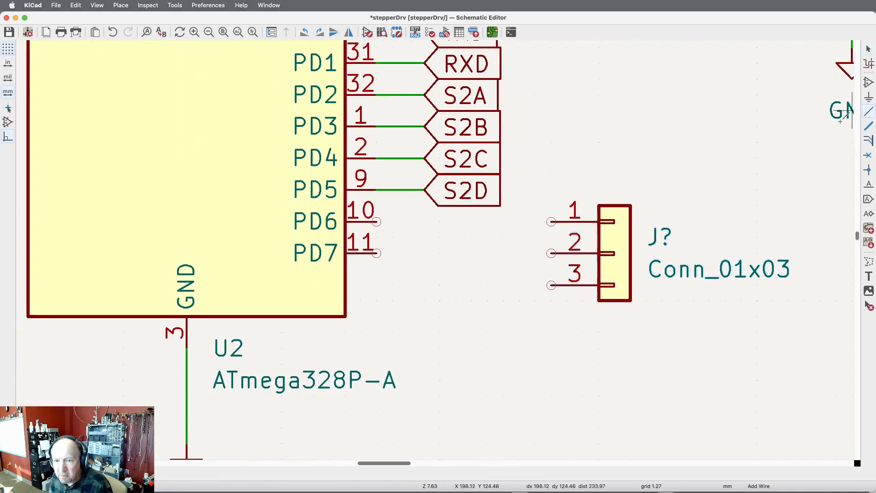
{"action": "left_click", "coordinate": [551, 285]}
{"action": "left_click", "coordinate": [456, 285]}
{"action": "left_click", "coordinate": [187, 412]}
- Wire PD7 to pin 2 and PD6 to pin 1 of the new Conn_01x03 connector
{"action": "left_click", "coordinate": [551, 254]}
{"action": "left_click", "coordinate": [377, 253]}
{"action": "left_click", "coordinate": [377, 222]}
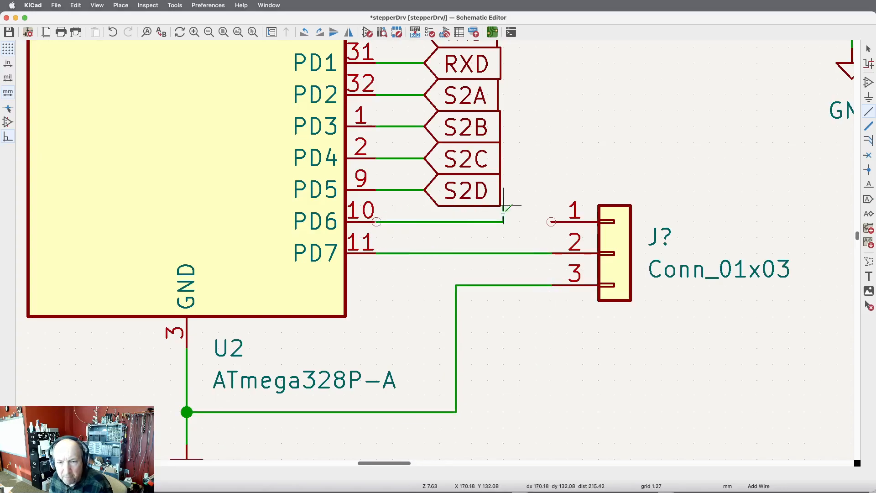
{"action": "left_click", "coordinate": [551, 222]}
{"action": "key", "text": "Escape"}
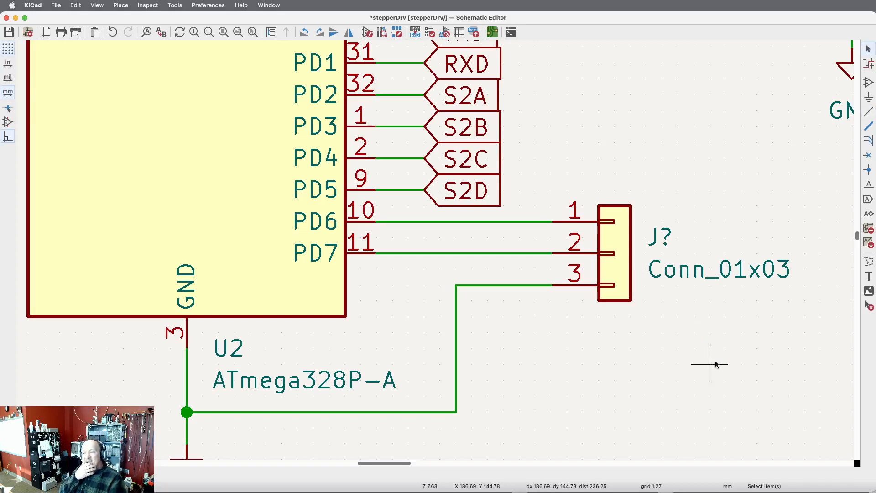
- Annotate the entire schematic with existing annotations reset, symbols sorted by X position and numbering from the first free number after 0
{"action": "scroll", "coordinate": [486, 289], "scroll_direction": "down", "scroll_amount": 10}
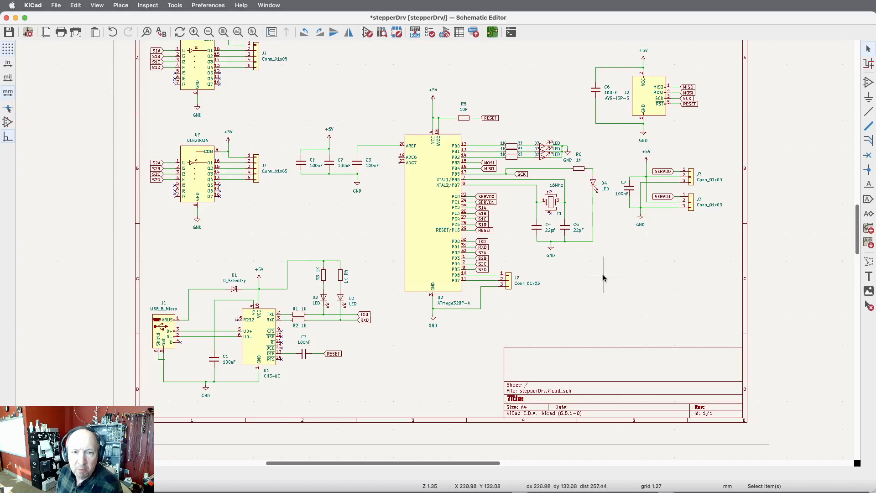
{"action": "scroll", "coordinate": [677, 338], "scroll_direction": "down", "scroll_amount": 1}
{"action": "scroll", "coordinate": [601, 219], "scroll_direction": "up", "scroll_amount": 2}
{"action": "scroll", "coordinate": [601, 219], "scroll_direction": "up", "scroll_amount": 1}
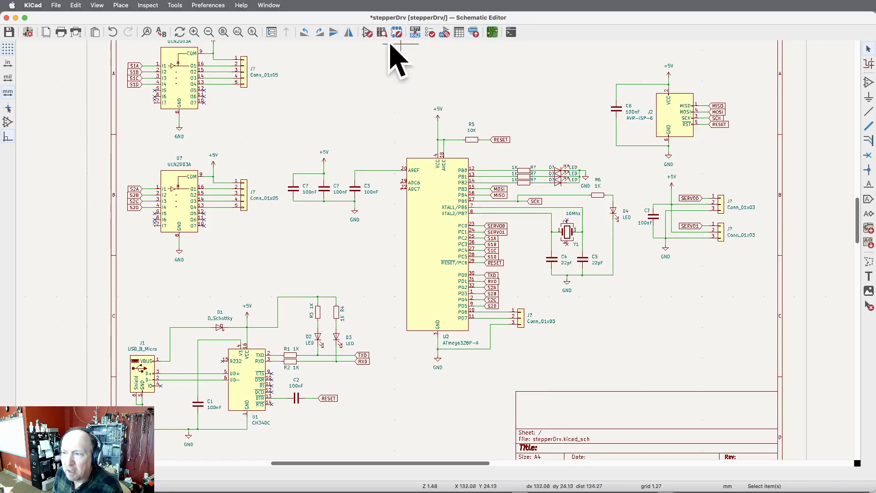
{"action": "left_click", "coordinate": [415, 33]}
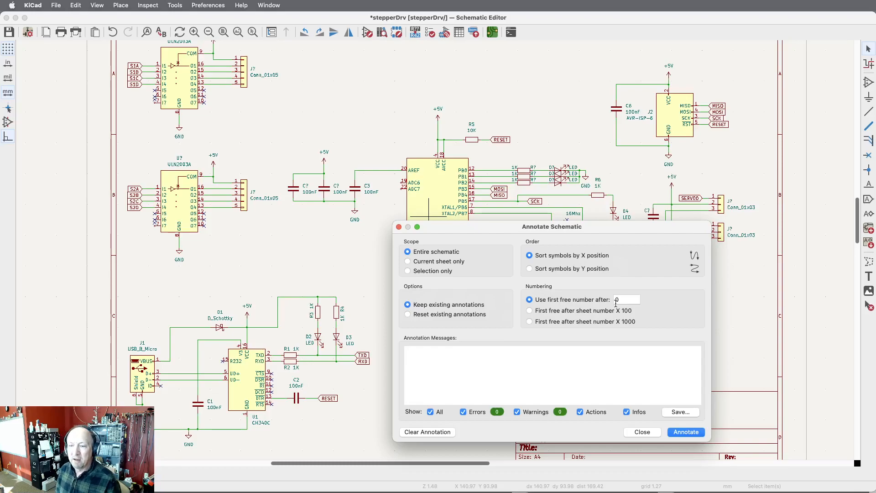
{"action": "left_click", "coordinate": [411, 315]}
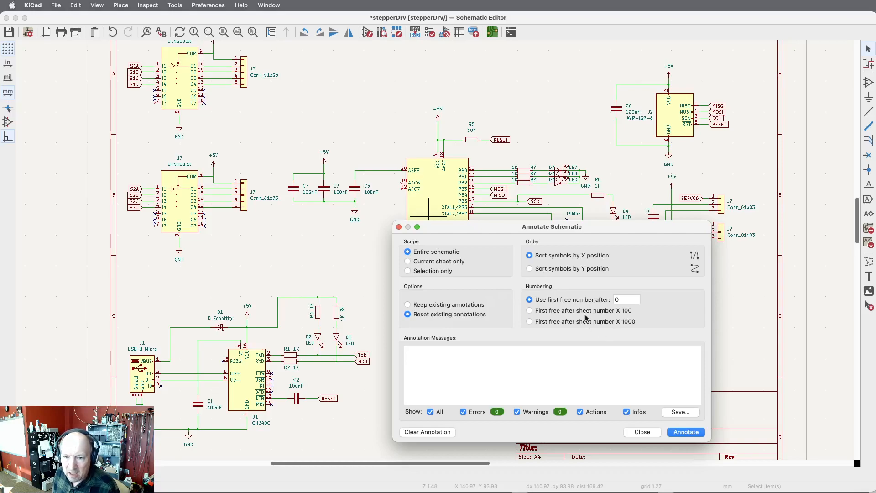
{"action": "left_click", "coordinate": [685, 432]}
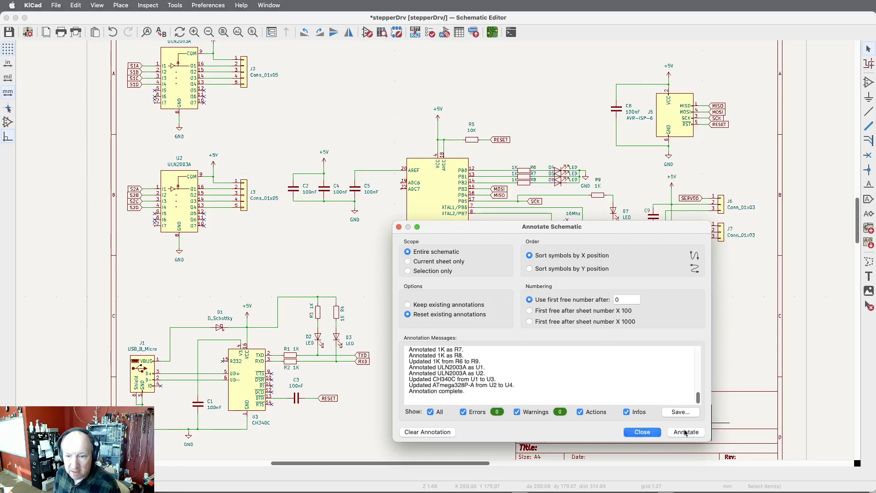
{"action": "left_click", "coordinate": [642, 431]}
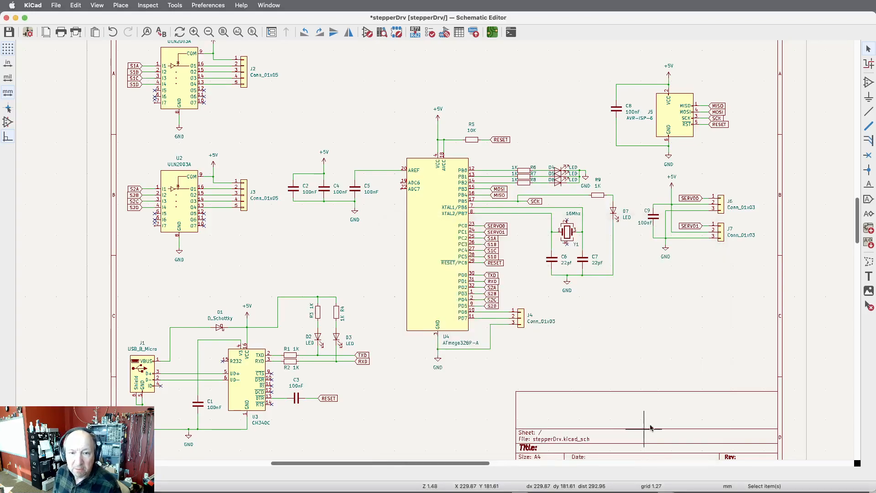
{"action": "scroll", "coordinate": [317, 183], "scroll_direction": "up", "scroll_amount": 5}
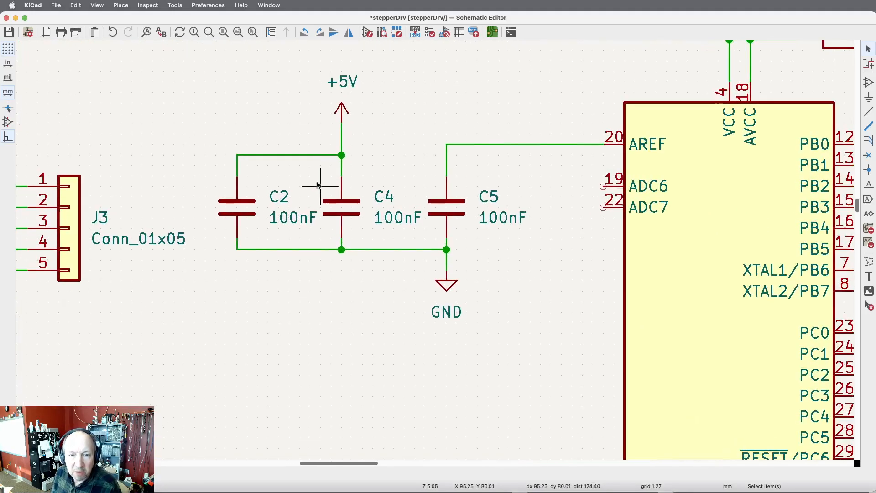
{"action": "scroll", "coordinate": [486, 199], "scroll_direction": "down", "scroll_amount": 5}
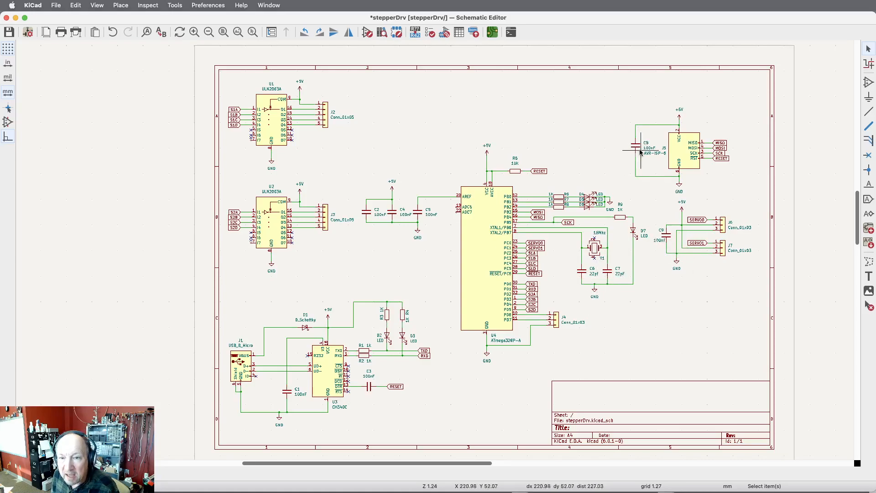
{"action": "left_click", "coordinate": [674, 234]}
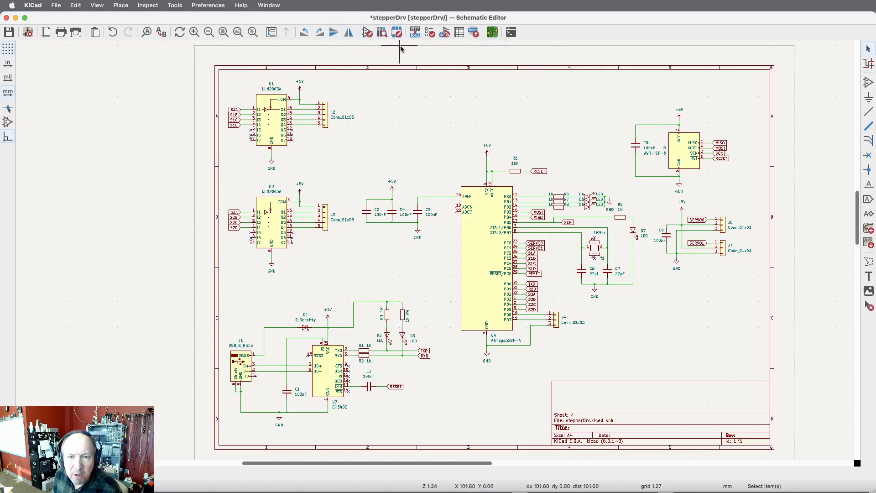
- Run the electrical rules check on the schematic and move the checker window clear of the ATmega328P-A
{"action": "left_click", "coordinate": [431, 33]}
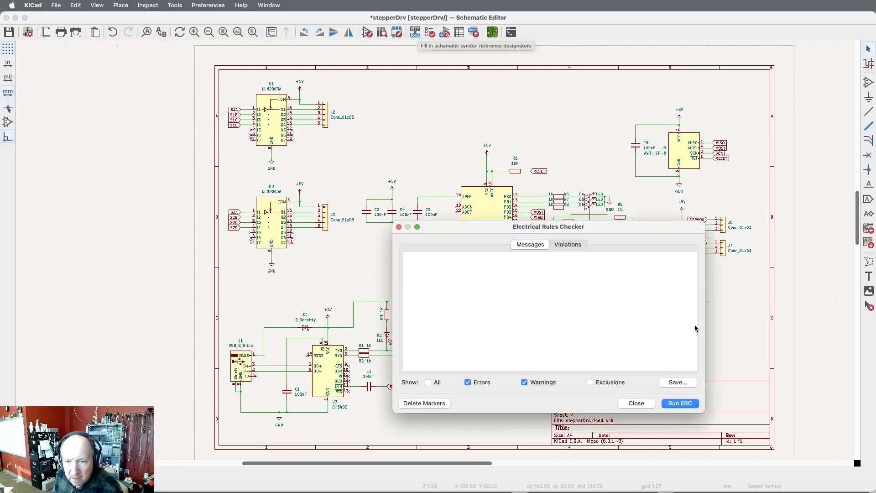
{"action": "left_click", "coordinate": [677, 404]}
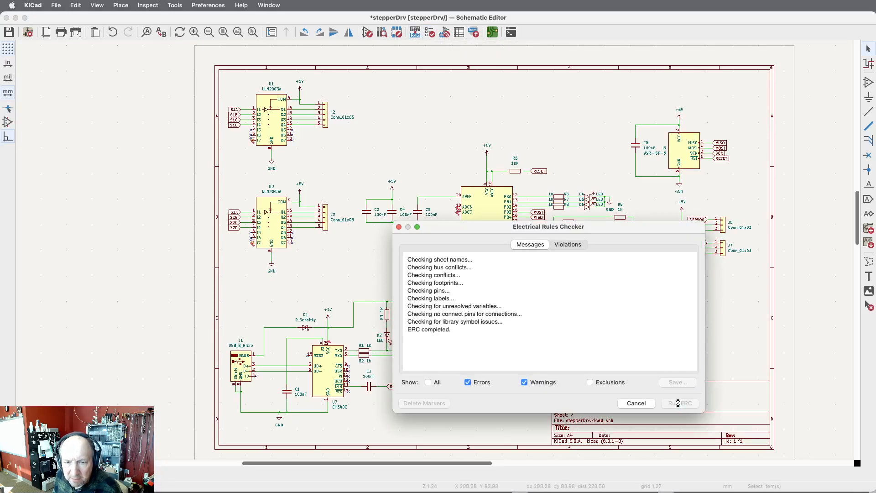
{"action": "left_click_drag", "start_coordinate": [483, 229], "coordinate": [569, 78]}
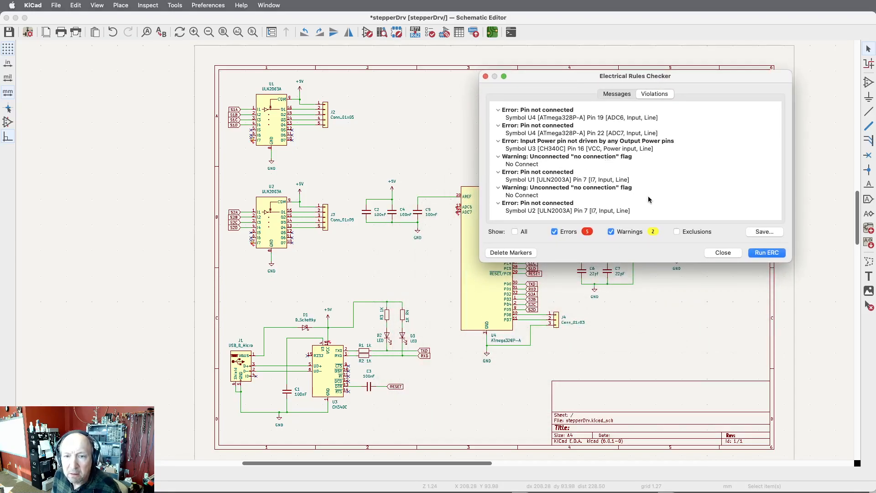
{"action": "left_click_drag", "start_coordinate": [570, 79], "coordinate": [128, 95]}
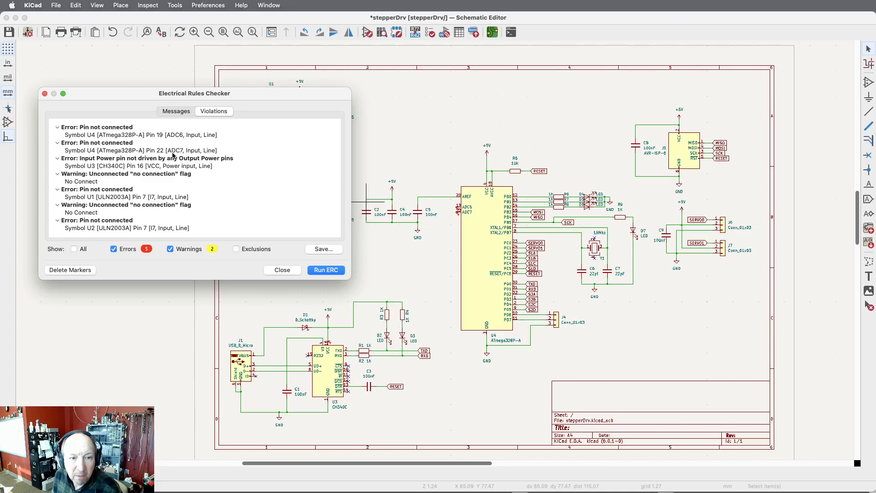
- Place no-connect flags on the ATmega328P-A's ADC6 pin 19 and ADC7 pin 22
{"action": "scroll", "coordinate": [459, 221], "scroll_direction": "up", "scroll_amount": 4}
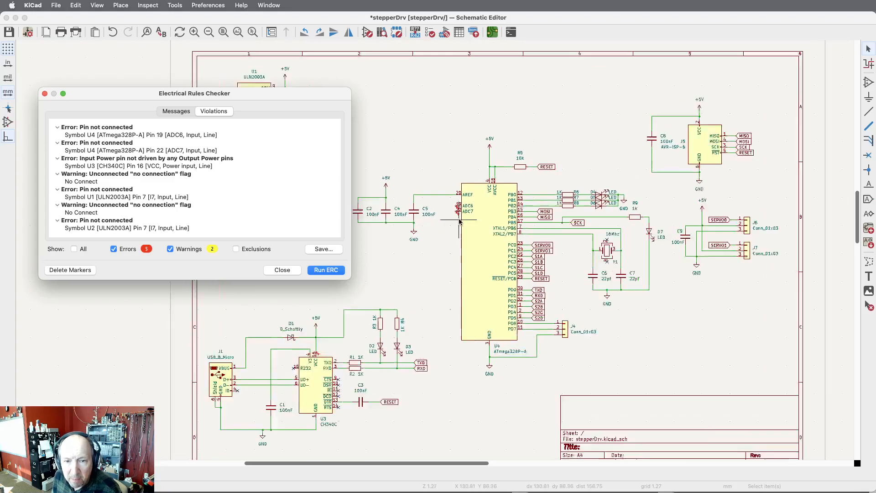
{"action": "scroll", "coordinate": [459, 221], "scroll_direction": "up", "scroll_amount": 5}
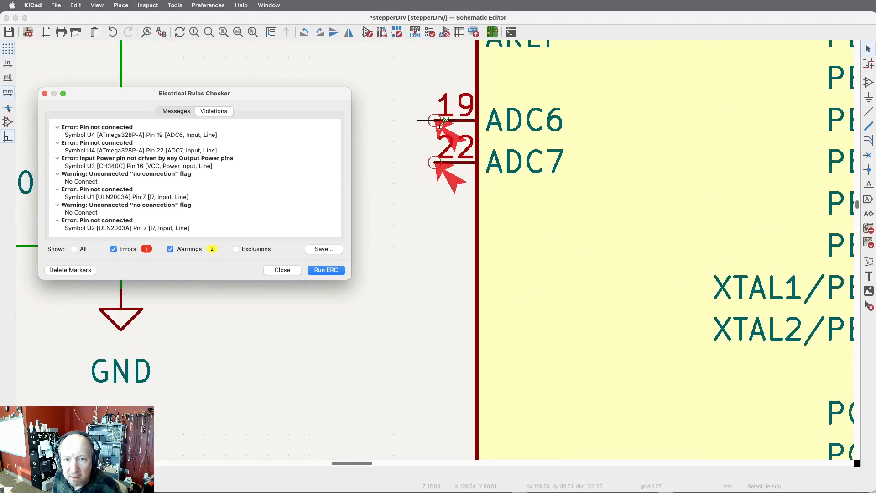
{"action": "left_click", "coordinate": [868, 156]}
{"action": "left_click", "coordinate": [434, 121]}
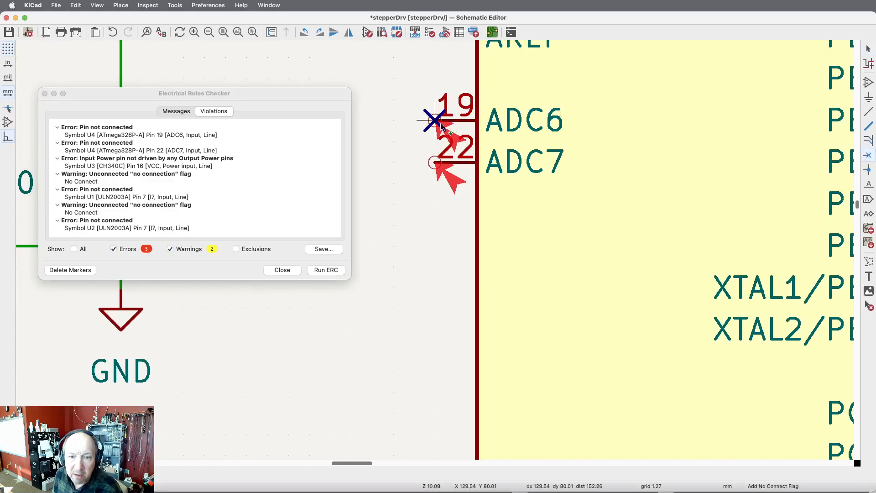
{"action": "left_click", "coordinate": [434, 162]}
{"action": "scroll", "coordinate": [478, 191], "scroll_direction": "down", "scroll_amount": 1}
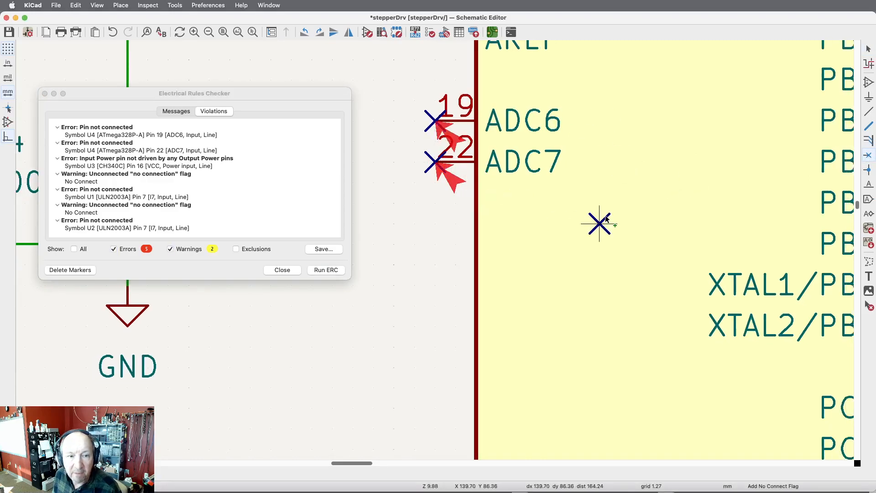
- Rerun the electrical rules check to review the remaining violations, and close the checker
{"action": "left_click", "coordinate": [325, 269]}
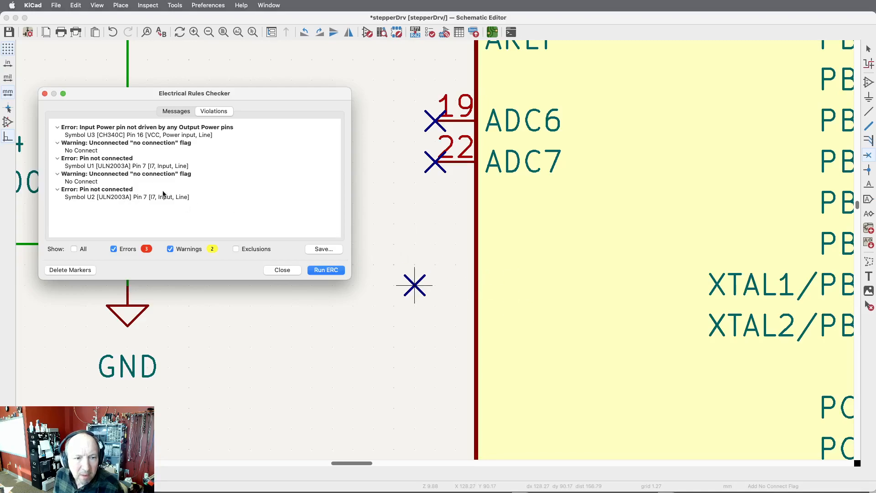
{"action": "scroll", "coordinate": [489, 264], "scroll_direction": "down", "scroll_amount": 4}
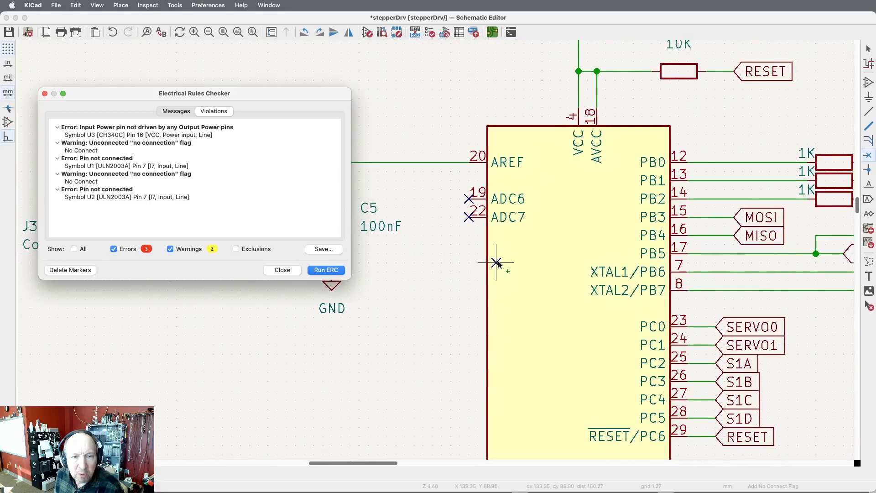
{"action": "left_click", "coordinate": [278, 271]}
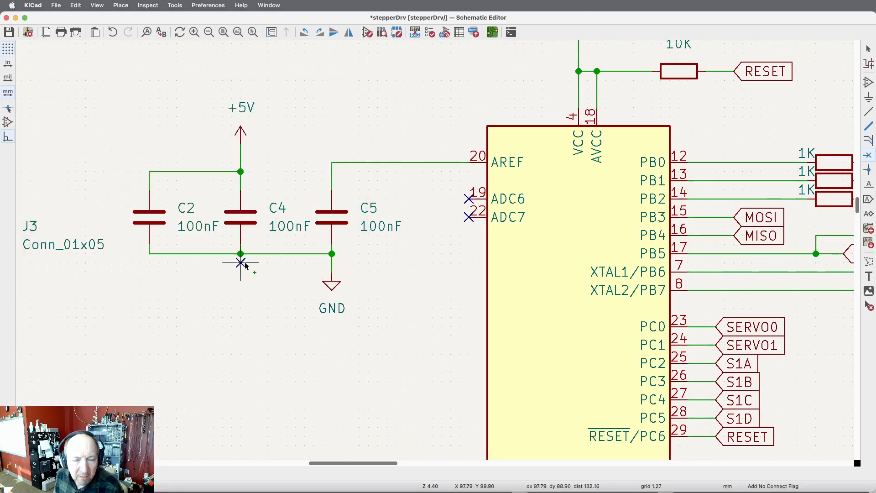
- Move the misplaced no-connect flag on the upper ULN2003A (U1) onto the end of pin 7 (I7)
{"action": "scroll", "coordinate": [245, 260], "scroll_direction": "down", "scroll_amount": 5}
{"action": "scroll", "coordinate": [215, 211], "scroll_direction": "up", "scroll_amount": 3}
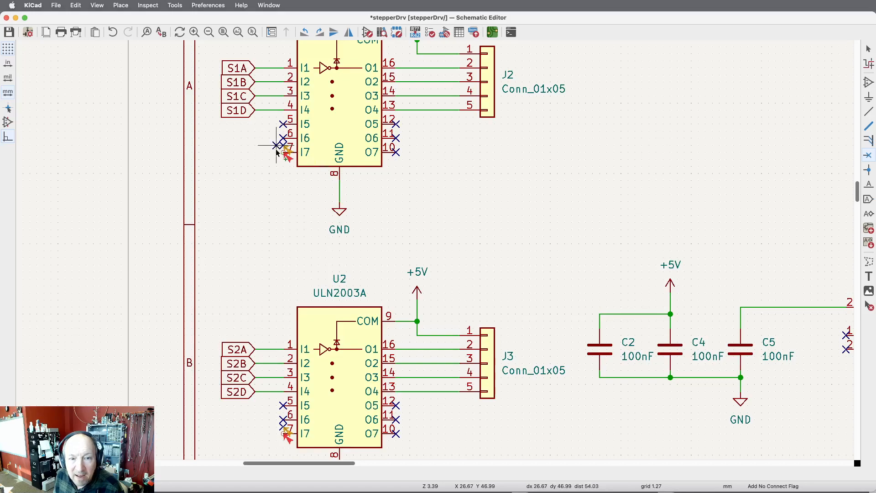
{"action": "scroll", "coordinate": [284, 153], "scroll_direction": "up", "scroll_amount": 5}
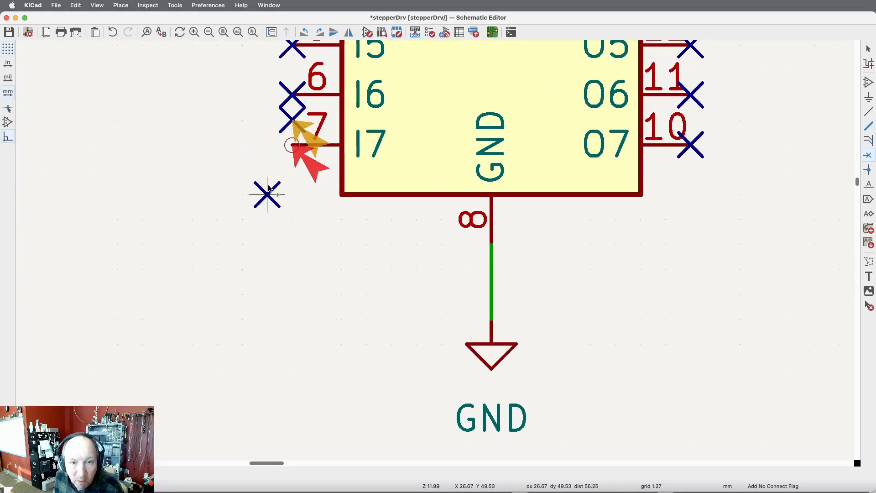
{"action": "key", "text": "Escape"}
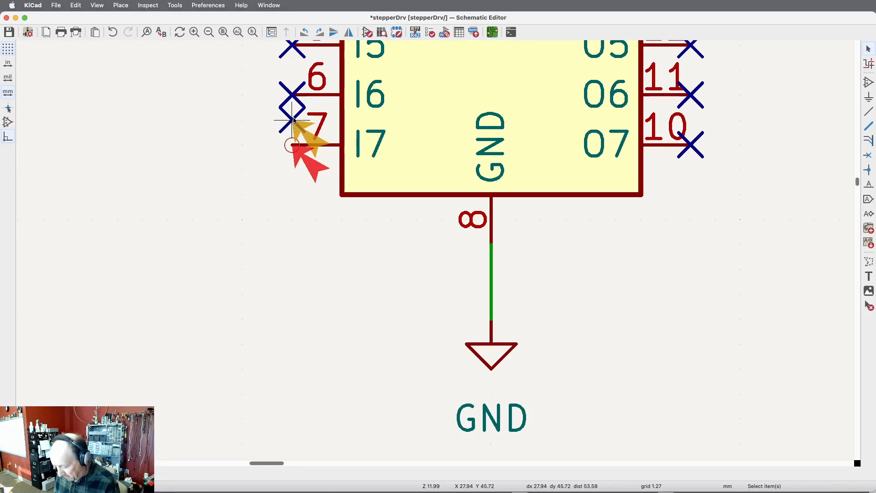
{"action": "key", "text": "m"}
{"action": "left_click", "coordinate": [284, 151]}
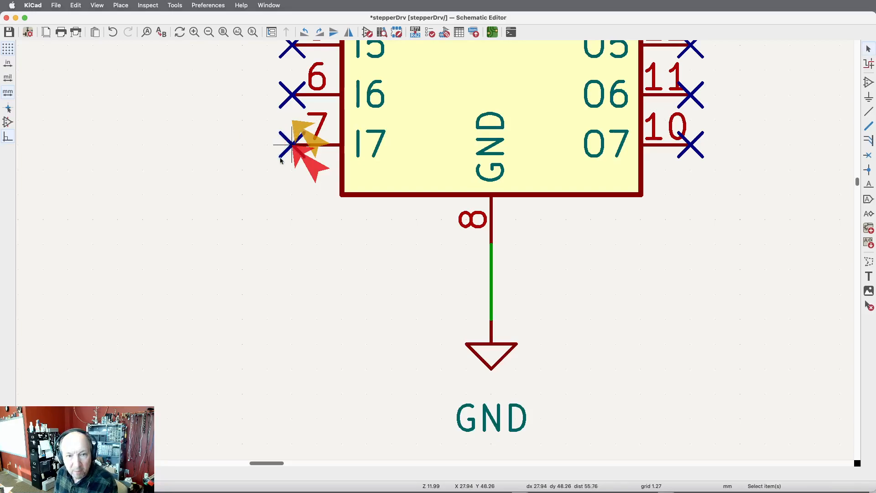
- Move the misplaced no-connect flag on the lower ULN2003A (U2) onto the end of pin 7 (I7)
{"action": "scroll", "coordinate": [258, 183], "scroll_direction": "down", "scroll_amount": 5}
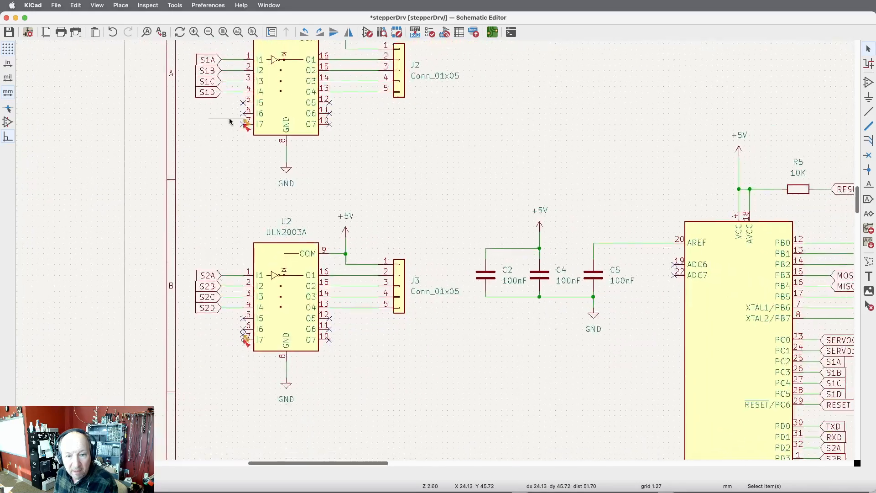
{"action": "scroll", "coordinate": [229, 352], "scroll_direction": "up", "scroll_amount": 3}
{"action": "scroll", "coordinate": [229, 351], "scroll_direction": "up", "scroll_amount": 4}
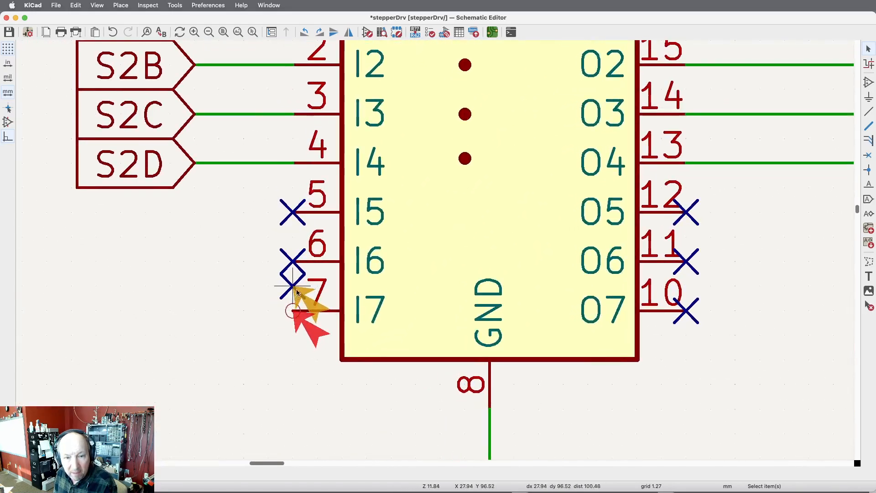
{"action": "key", "text": "m"}
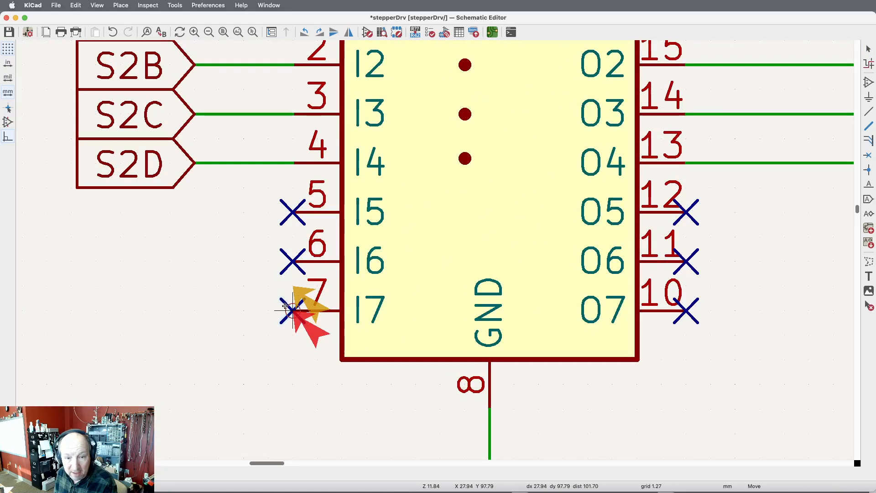
{"action": "left_click", "coordinate": [294, 312]}
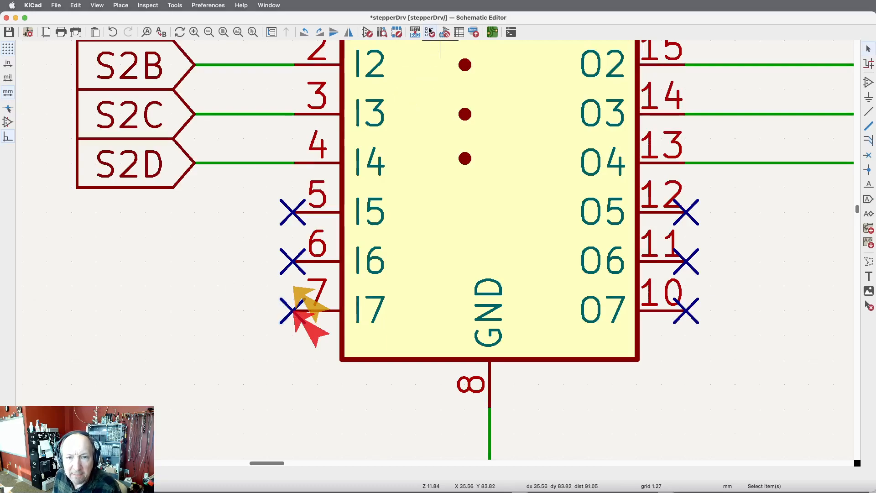
- Run the electrical rules check again, locate the violation on CH340C pin 16 (VCC) in the schematic, and close the checker
{"action": "left_click", "coordinate": [430, 31]}
{"action": "left_click", "coordinate": [326, 270]}
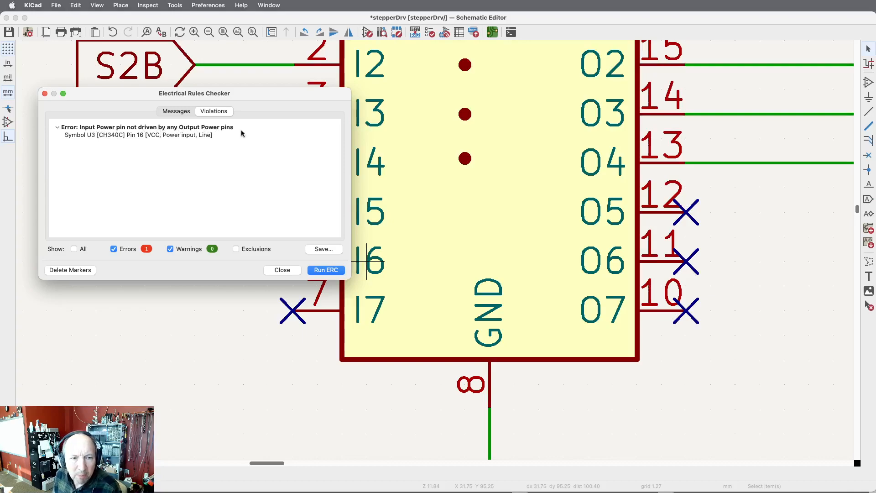
{"action": "left_click", "coordinate": [117, 136]}
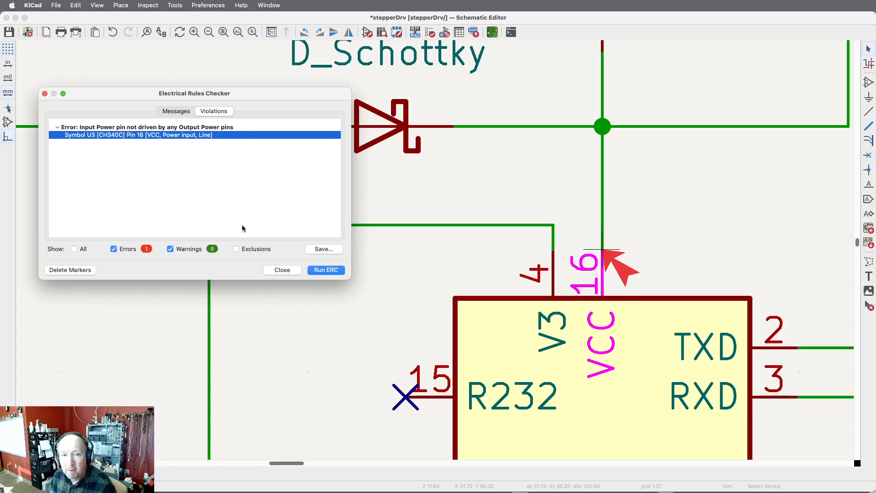
{"action": "left_click", "coordinate": [282, 270]}
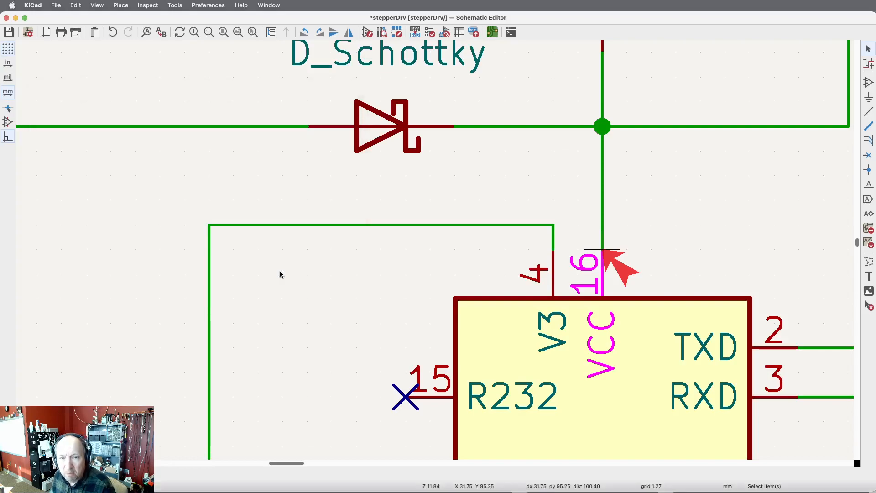
- Place a PWR_FLAG power symbol above the +5V line, between the +5V symbol and the line's upward bend
{"action": "scroll", "coordinate": [775, 228], "scroll_direction": "down", "scroll_amount": 4}
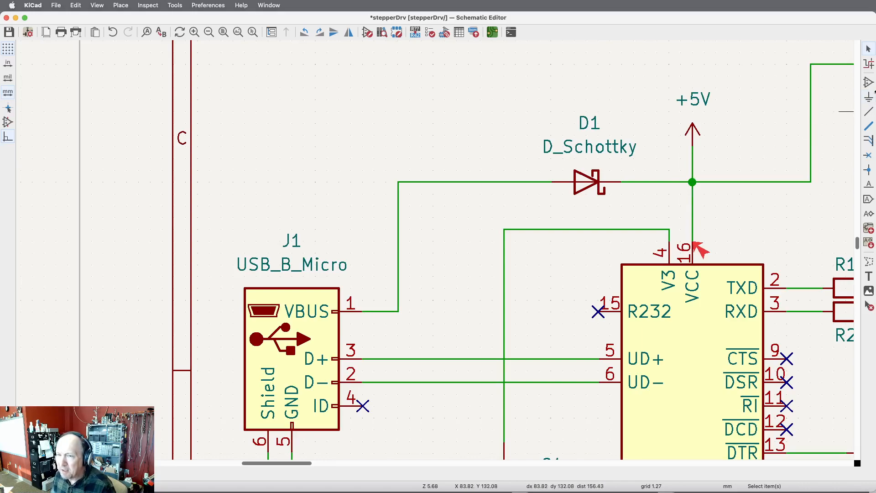
{"action": "left_click", "coordinate": [868, 98]}
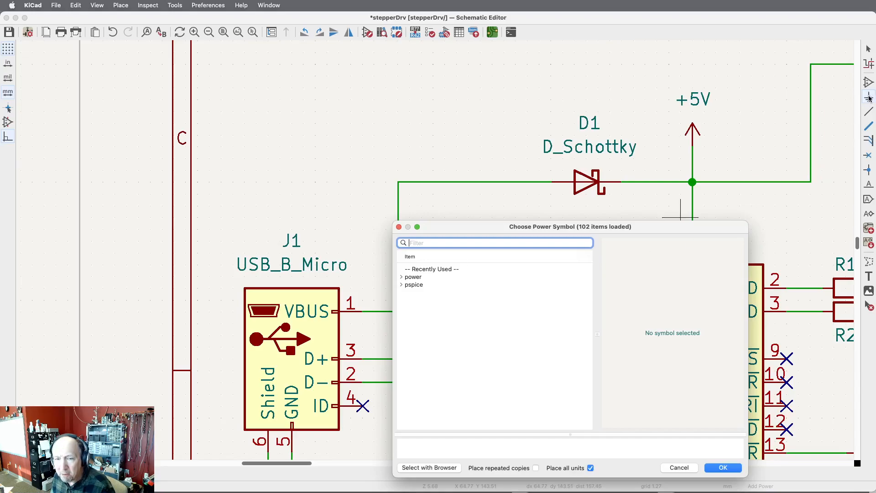
{"action": "left_click", "coordinate": [401, 277]}
{"action": "scroll", "coordinate": [470, 308], "scroll_direction": "down", "scroll_amount": 10}
{"action": "scroll", "coordinate": [472, 309], "scroll_direction": "down", "scroll_amount": 8}
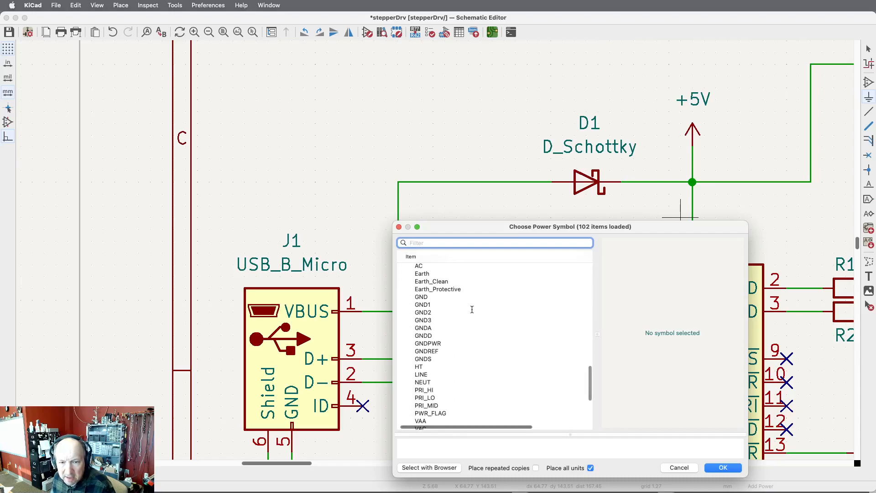
{"action": "scroll", "coordinate": [472, 309], "scroll_direction": "down", "scroll_amount": 3}
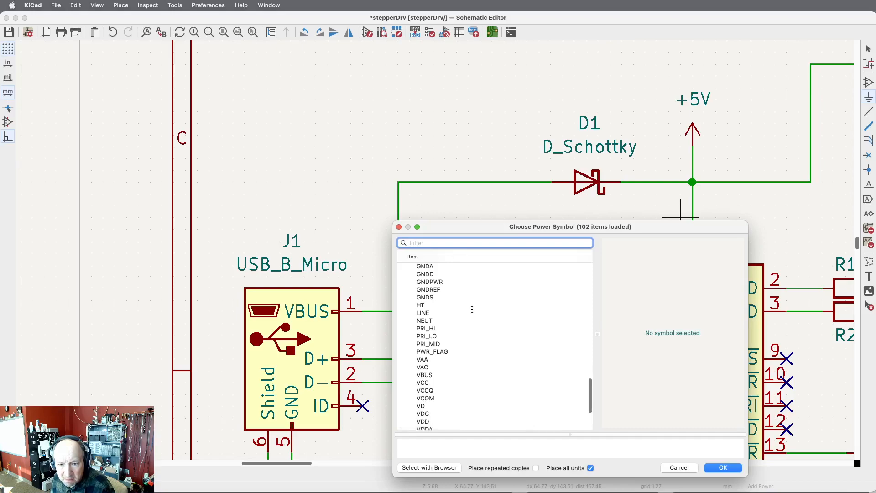
{"action": "left_click", "coordinate": [426, 330]}
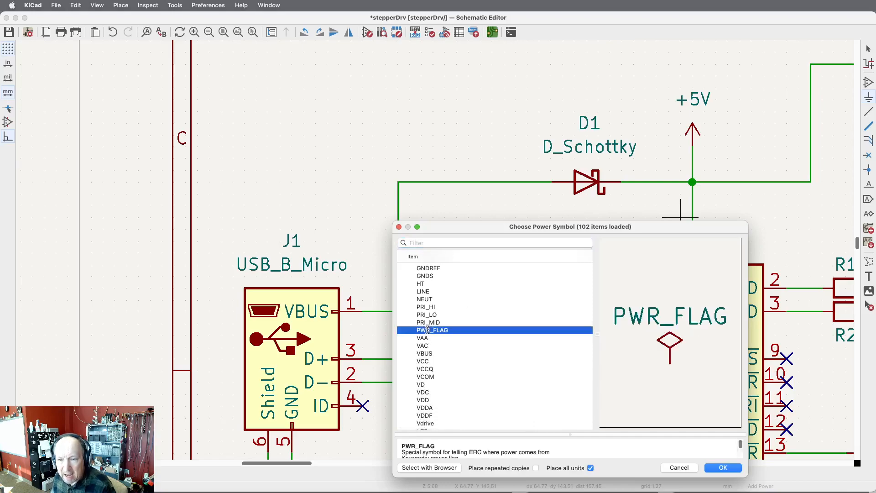
{"action": "left_click", "coordinate": [728, 468]}
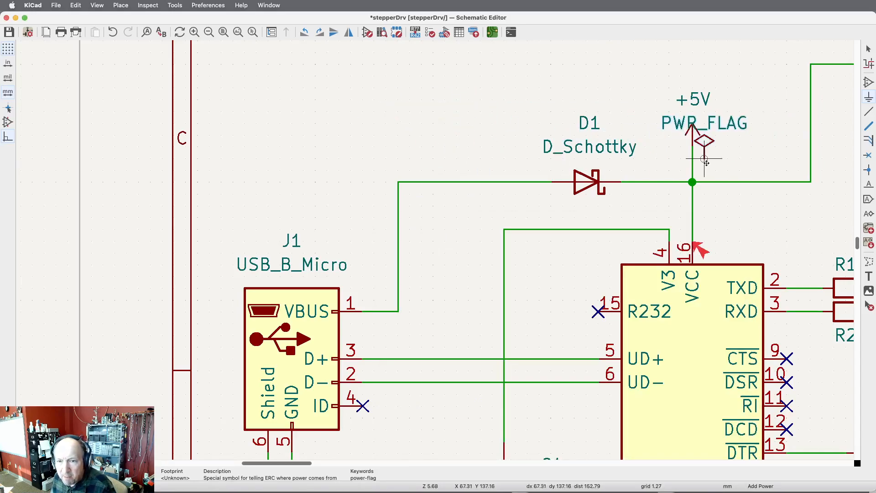
{"action": "left_click", "coordinate": [753, 160]}
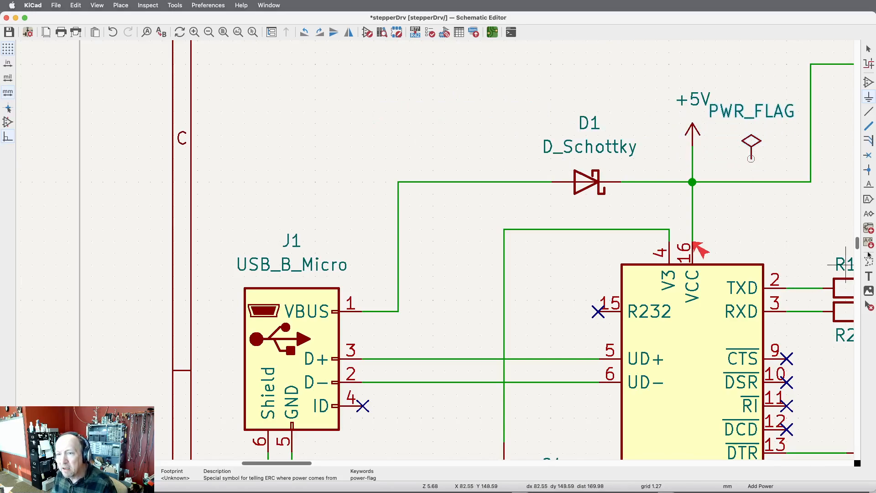
- Wire the PWR_FLAG symbol's pin straight down to the +5V line feeding CH340C VCC
{"action": "left_click", "coordinate": [871, 112]}
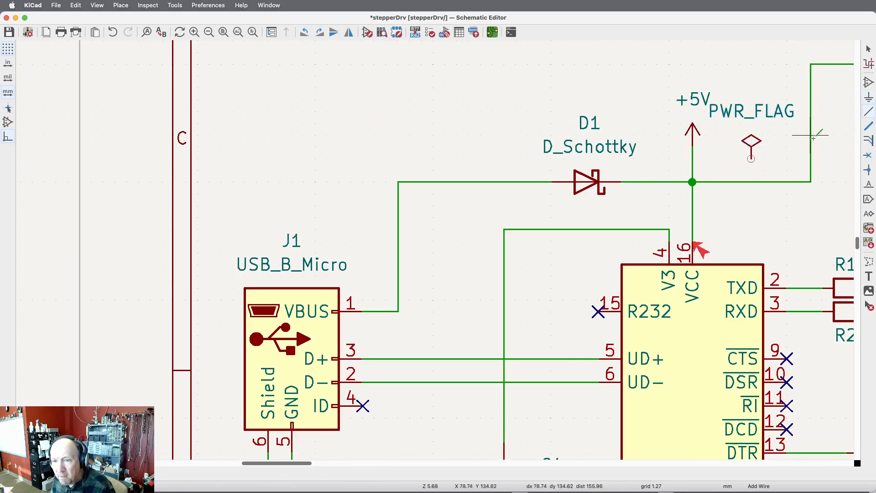
{"action": "left_click", "coordinate": [752, 159]}
{"action": "left_click", "coordinate": [752, 182]}
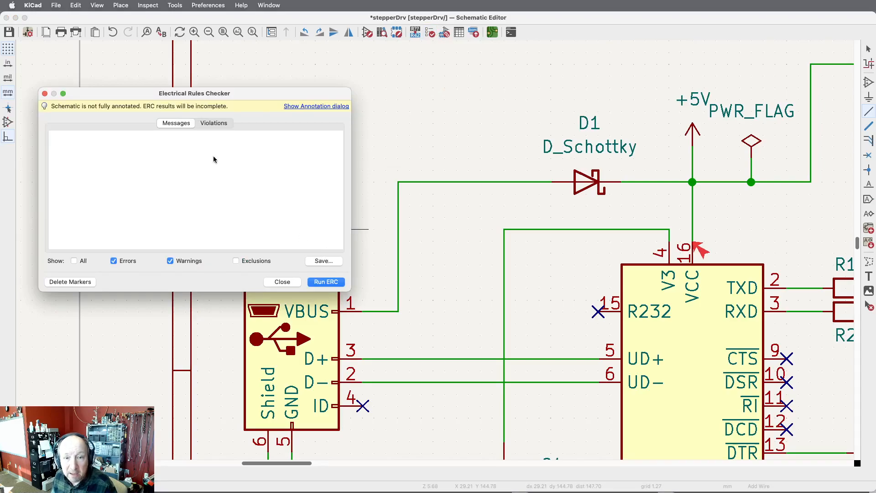
{"action": "left_click", "coordinate": [282, 282]}
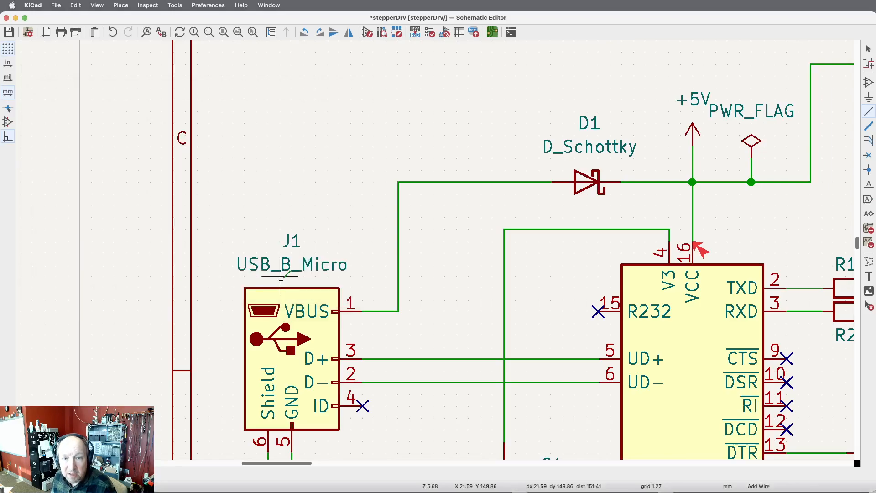
- Annotate the entire schematic, resetting existing annotations and sorting symbols by X position, and close the annotation dialog
{"action": "left_click", "coordinate": [415, 32]}
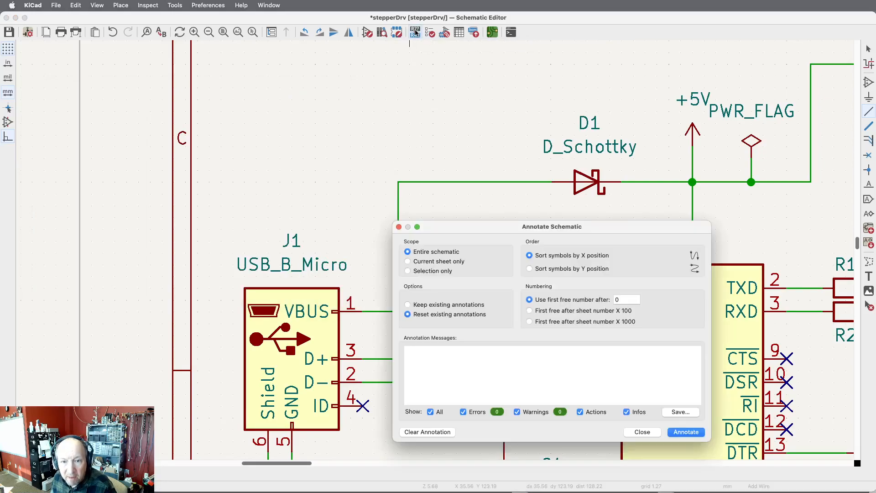
{"action": "left_click", "coordinate": [685, 432]}
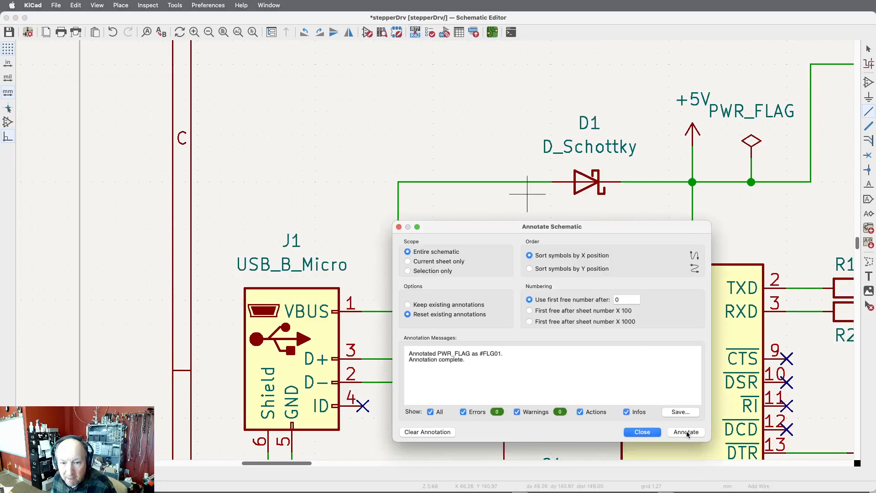
{"action": "left_click", "coordinate": [644, 432]}
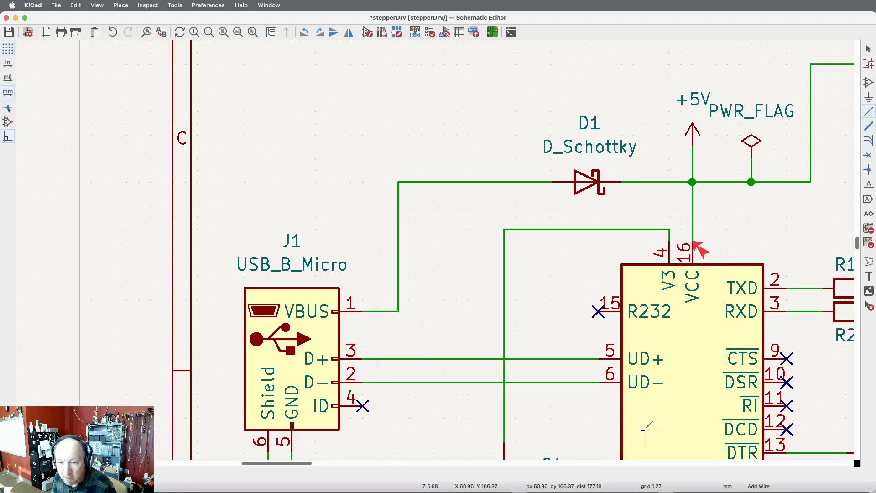
- Run the electrical rules check on the schematic with errors and warnings included, and close the checker
{"action": "left_click", "coordinate": [430, 33]}
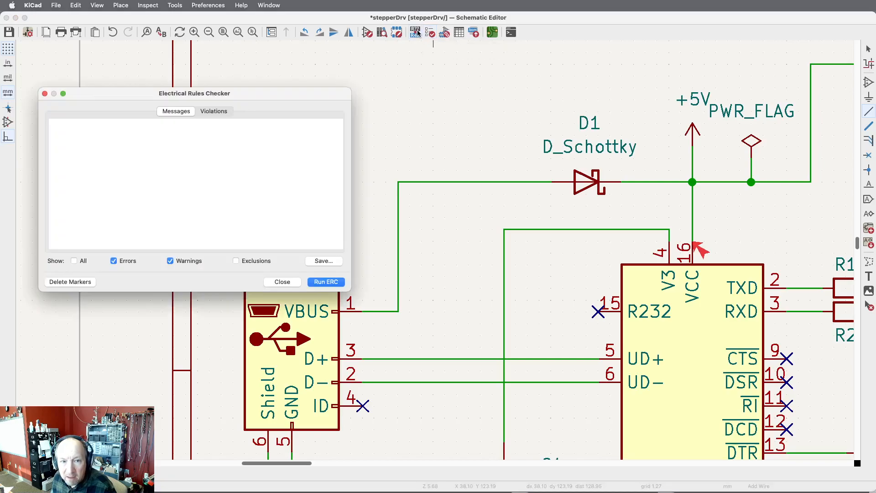
{"action": "left_click", "coordinate": [325, 282]}
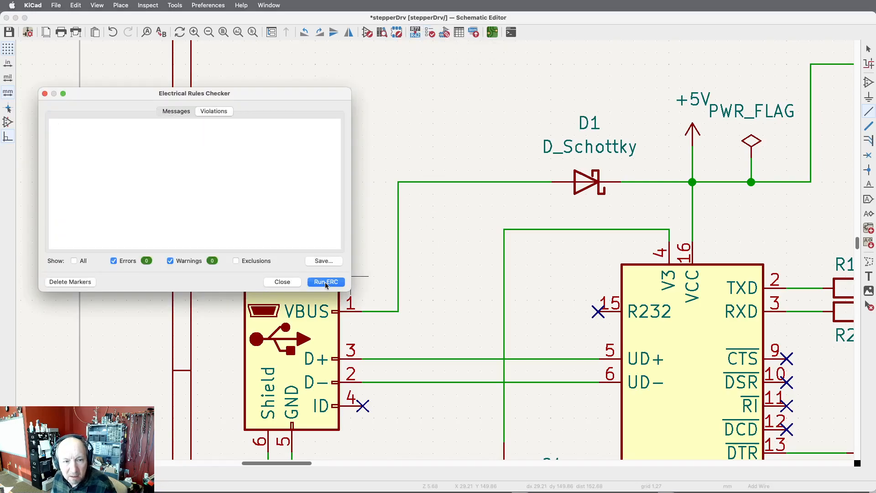
{"action": "left_click", "coordinate": [285, 282]}
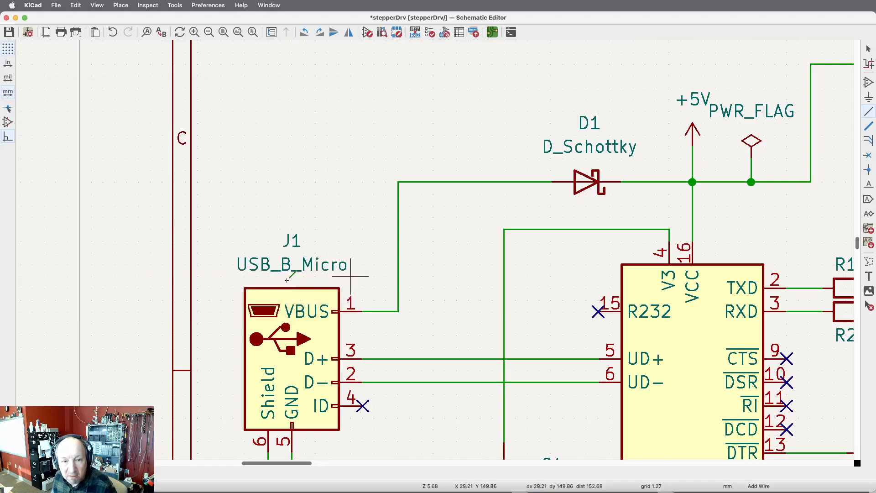
- Bring the whole sheet into view and save the schematic
{"action": "scroll", "coordinate": [256, 146], "scroll_direction": "down", "scroll_amount": 5}
{"action": "scroll", "coordinate": [192, 341], "scroll_direction": "down", "scroll_amount": 1}
{"action": "scroll", "coordinate": [193, 341], "scroll_direction": "down", "scroll_amount": 3}
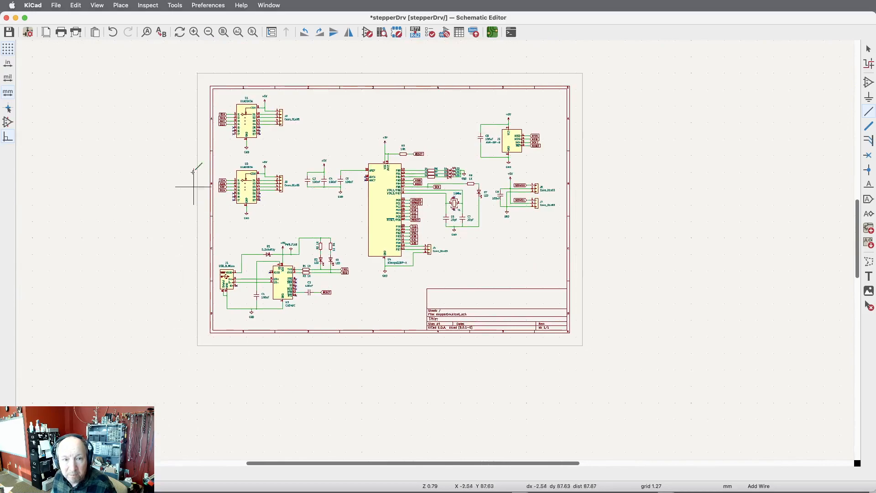
{"action": "scroll", "coordinate": [180, 83], "scroll_direction": "up", "scroll_amount": 3}
{"action": "scroll", "coordinate": [186, 92], "scroll_direction": "down", "scroll_amount": 2}
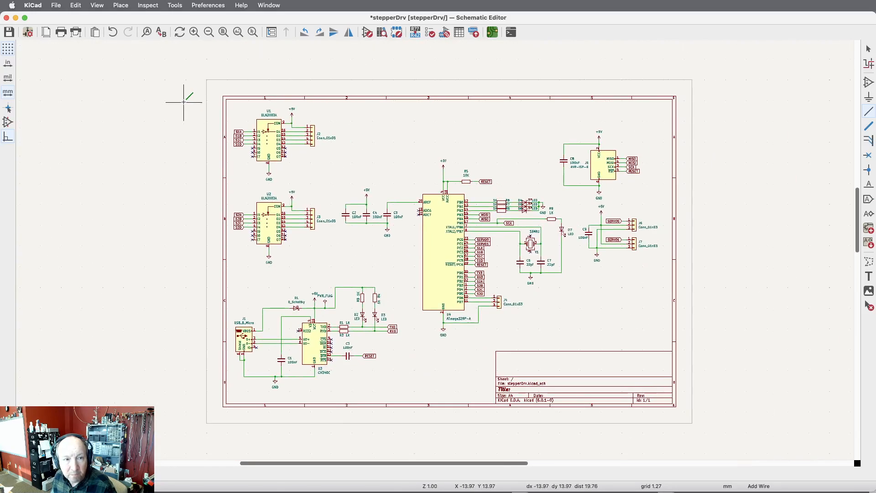
{"action": "left_click", "coordinate": [9, 32]}
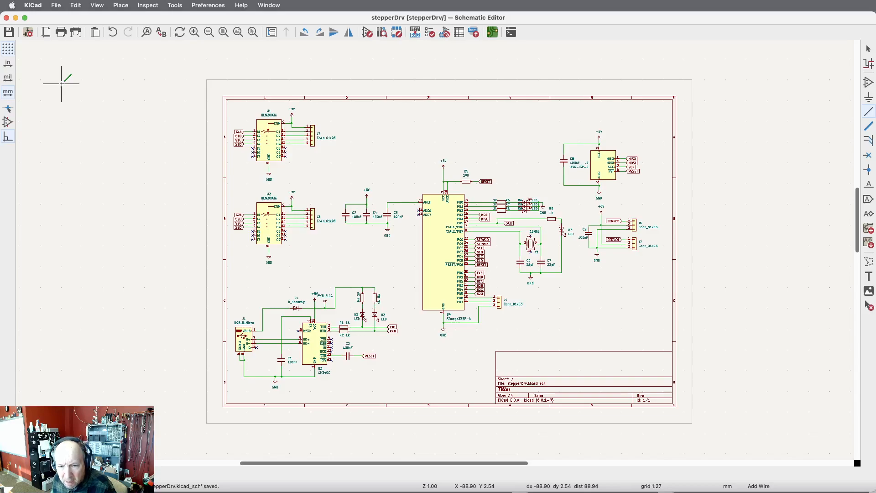
{"action": "scroll", "coordinate": [605, 411], "scroll_direction": "up", "scroll_amount": 2}
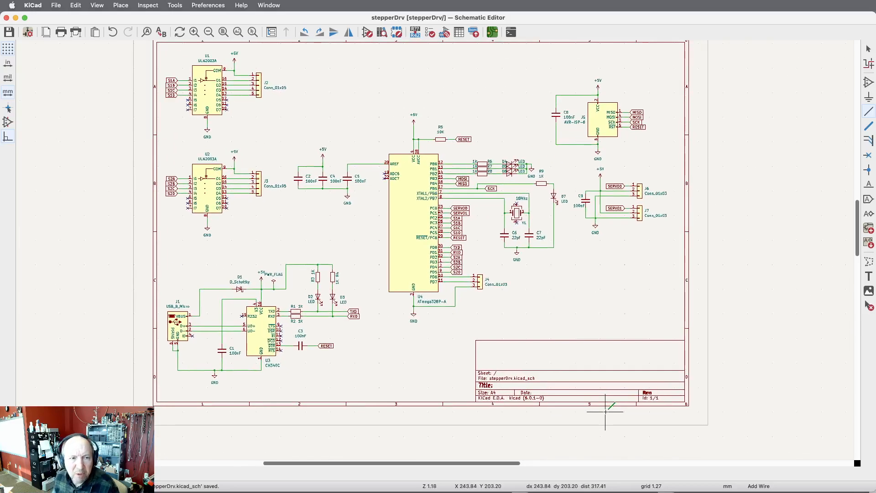
{"action": "left_click", "coordinate": [56, 5]}
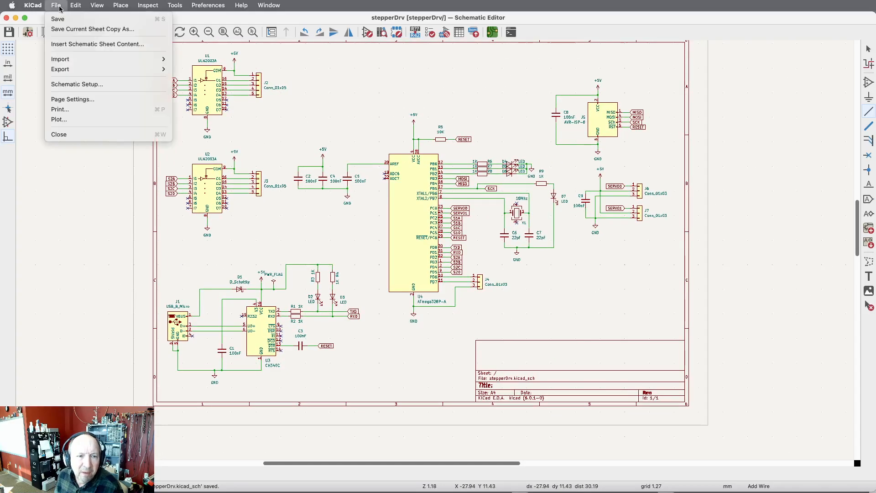
{"action": "mouse_move", "coordinate": [72, 5]}
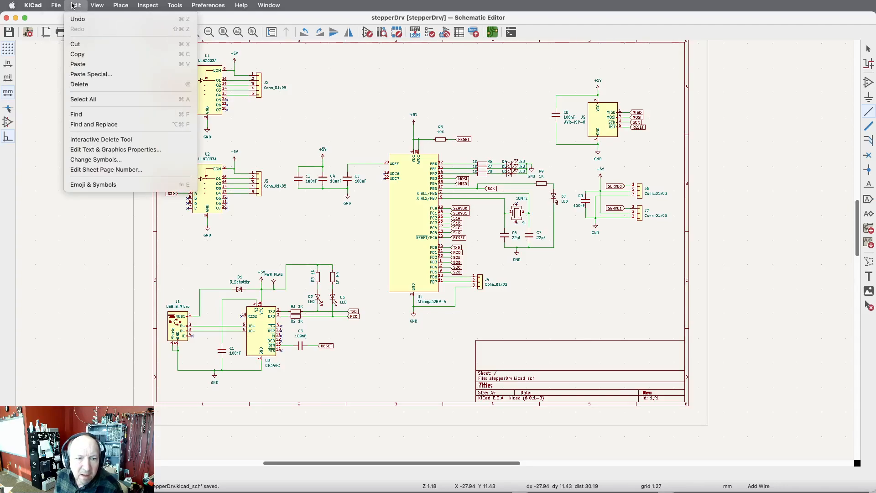
{"action": "left_click", "coordinate": [115, 150]}
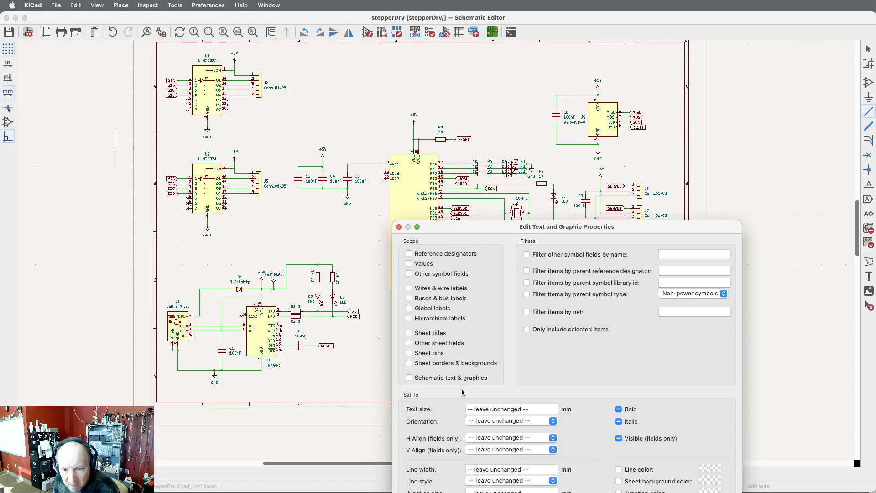
{"action": "left_click", "coordinate": [409, 334]}
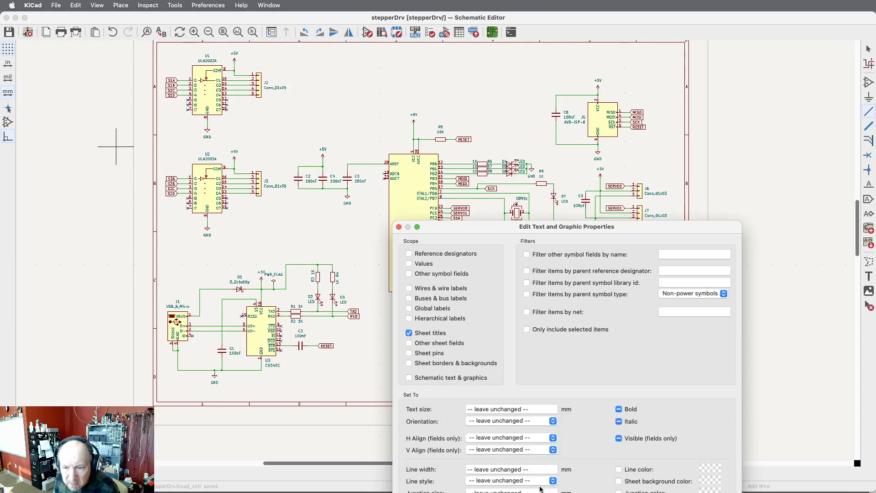
{"action": "key", "text": "Escape"}
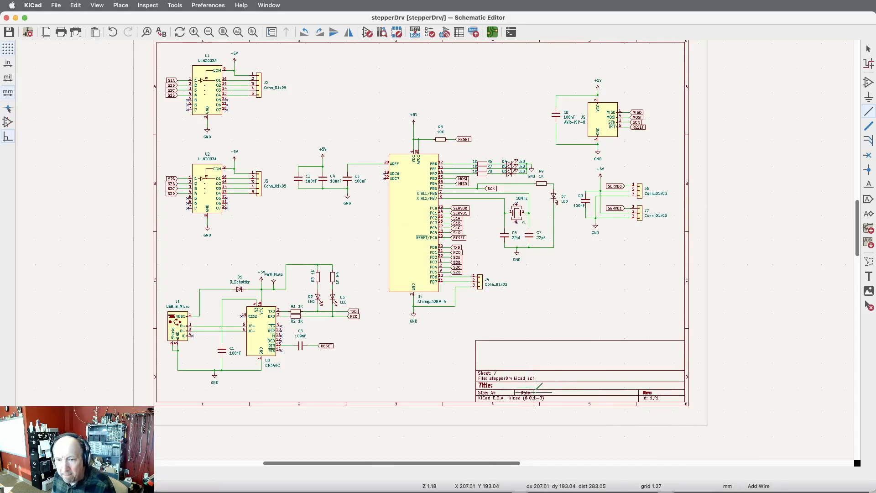
- Add a text note with the author's full name followed by "307 S22" in the title block's empty upper area, and save the schematic
{"action": "left_click", "coordinate": [867, 276]}
{"action": "type", "text": "Mark Bauer"}
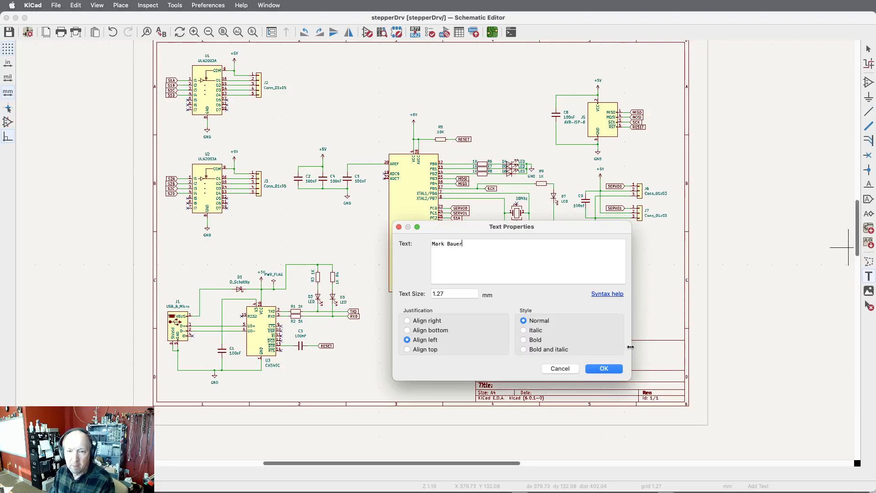
{"action": "type", "text": " 307 S22"}
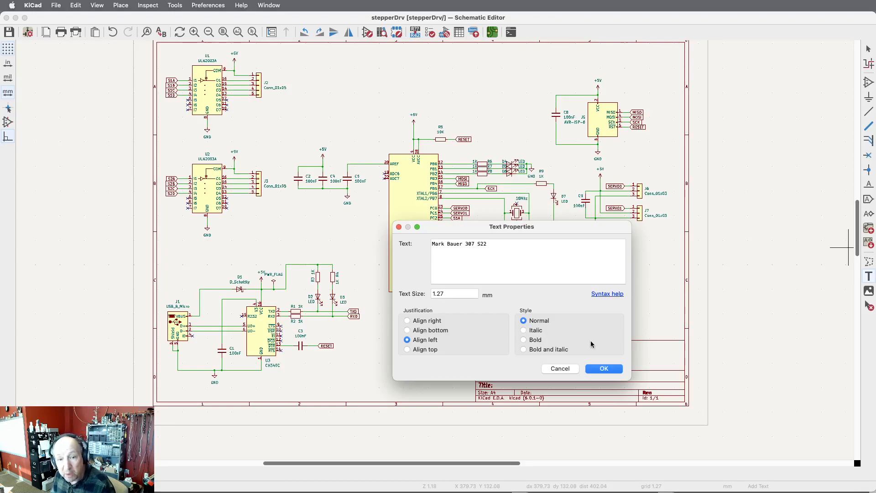
{"action": "left_click", "coordinate": [604, 369]}
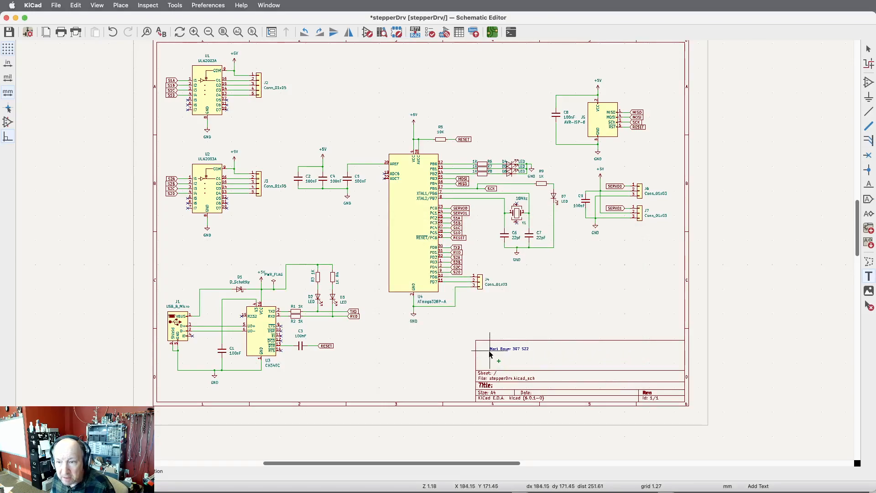
{"action": "left_click", "coordinate": [491, 353]}
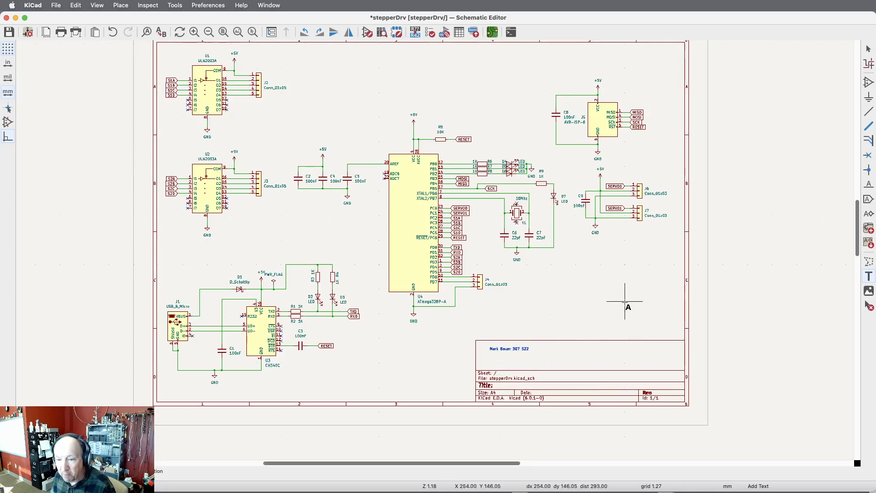
{"action": "left_click", "coordinate": [9, 32]}
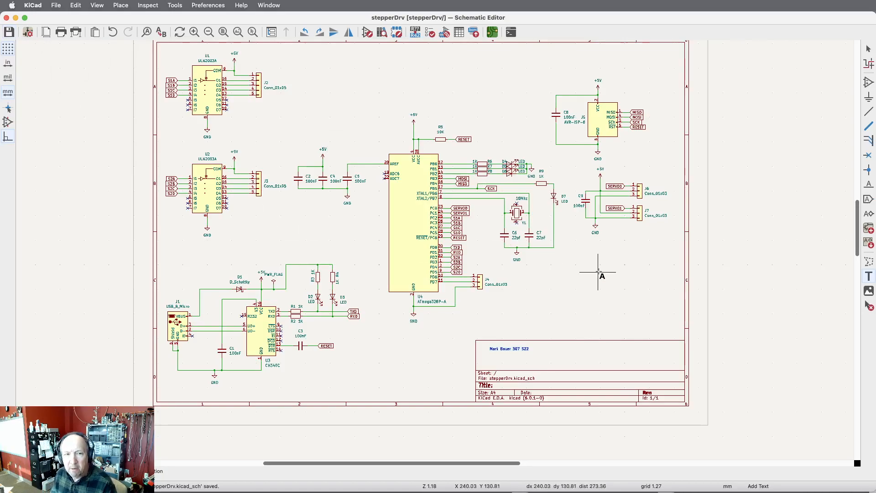
{"action": "scroll", "coordinate": [703, 406], "scroll_direction": "down", "scroll_amount": 2}
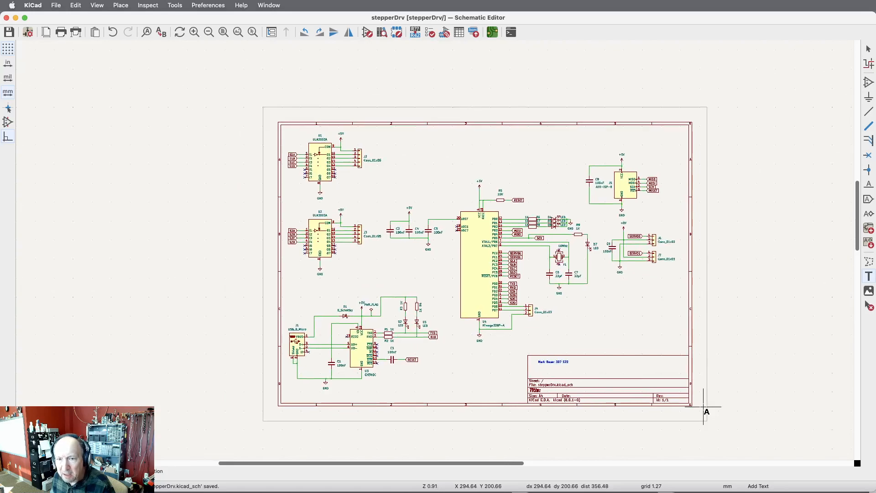
{"action": "scroll", "coordinate": [703, 406], "scroll_direction": "up", "scroll_amount": 1}
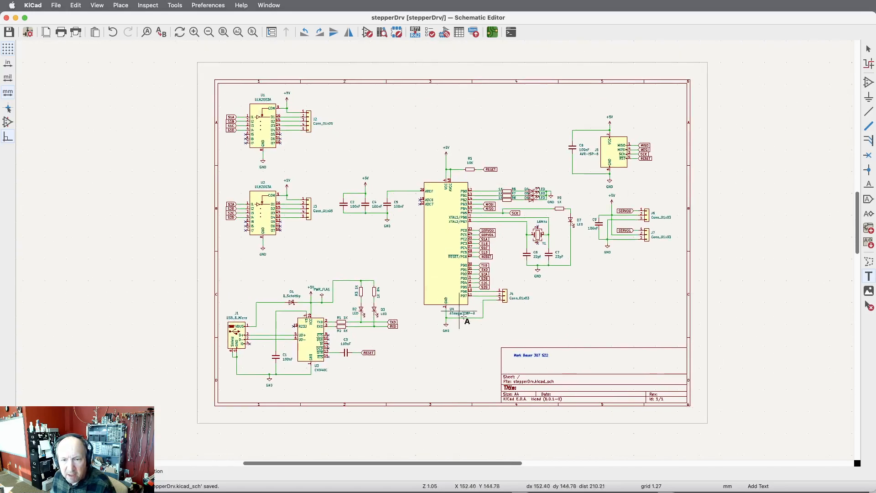